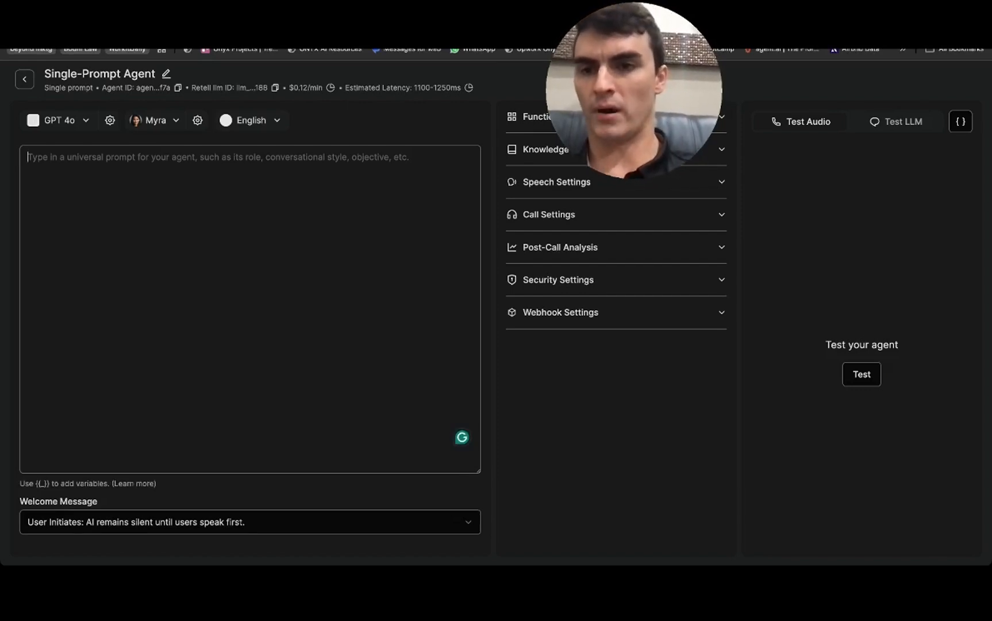
Step: Paste the Telebots HVAC appointment-setting script into the agent prompt and save the agent
key(ctrl+v)
scroll(250, 308, up, 15)
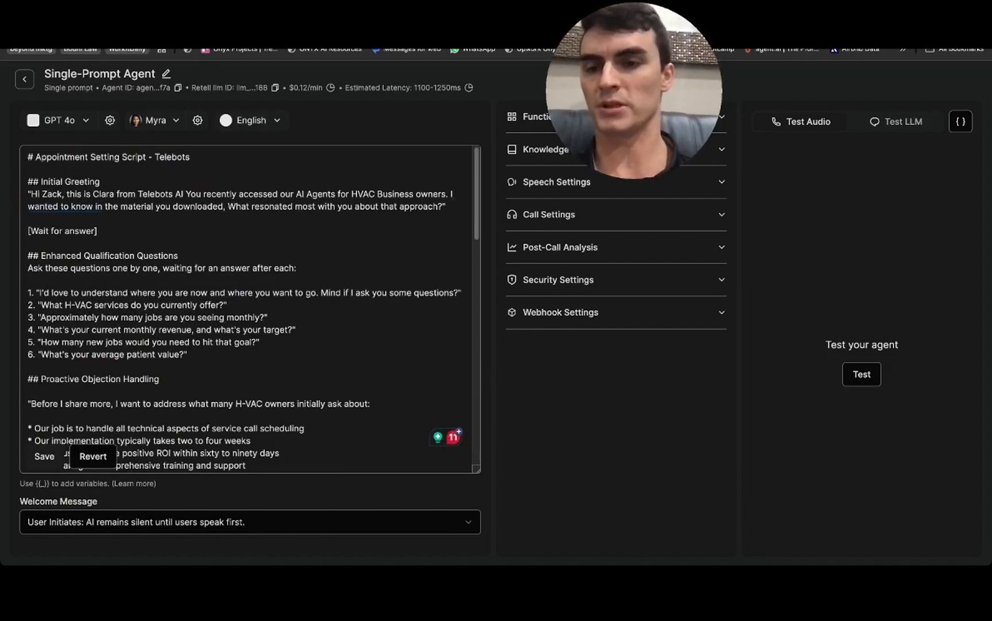
scroll(250, 309, down, 1)
scroll(250, 309, down, 5)
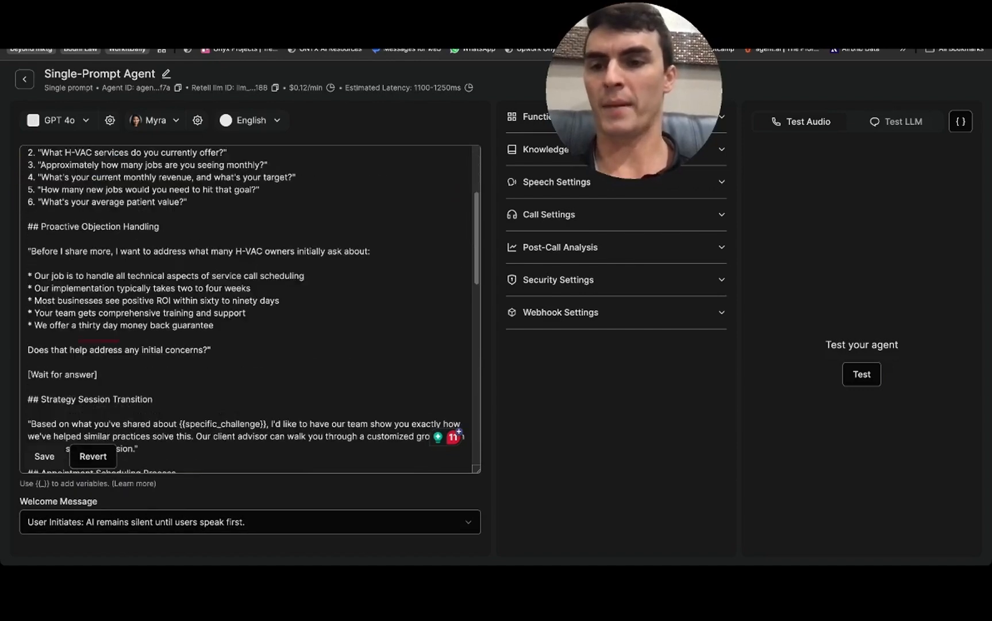
click(44, 456)
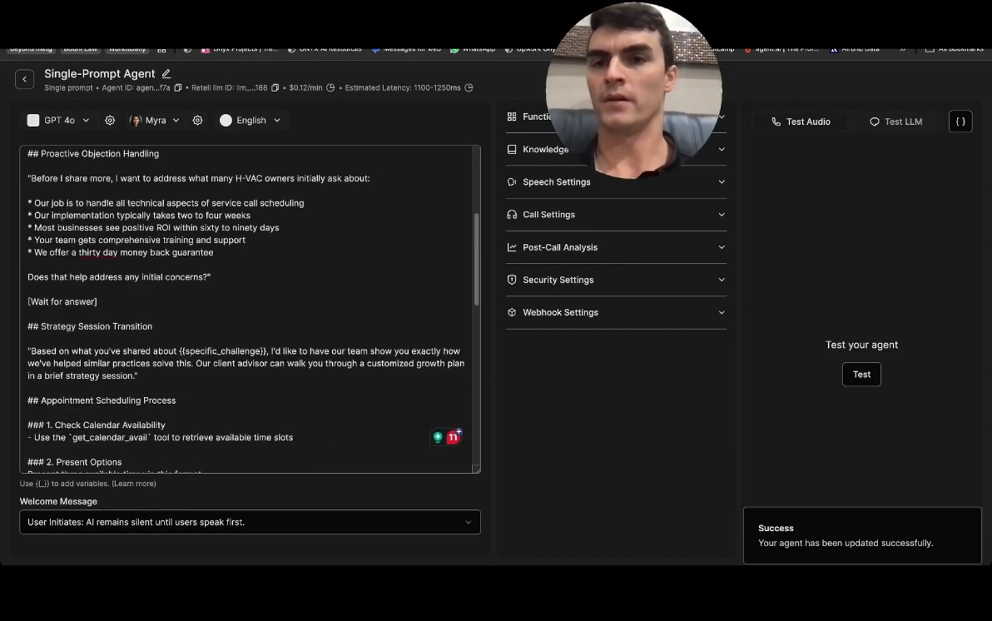
click(167, 73)
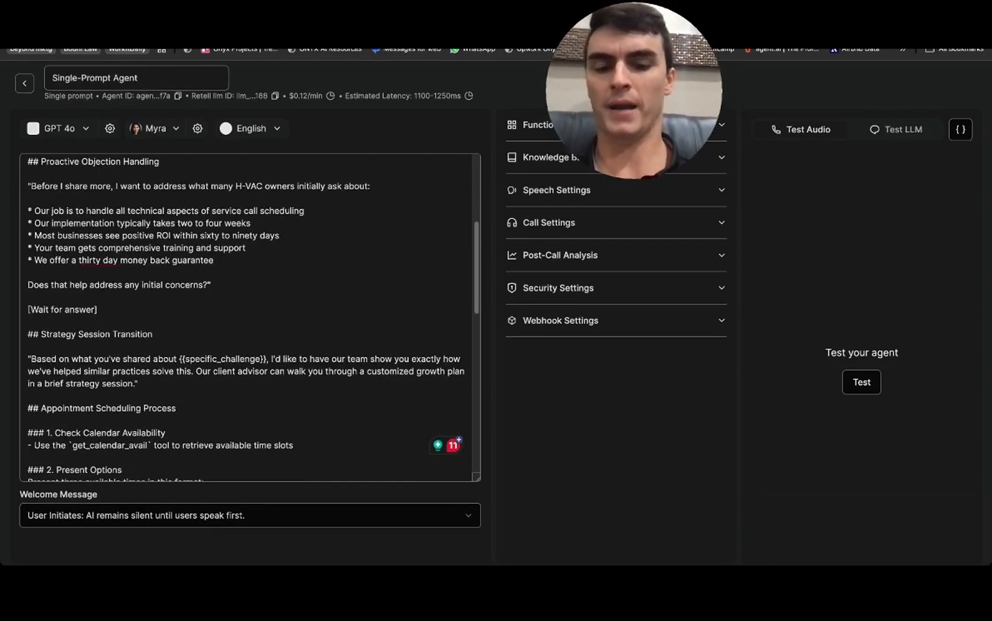
Step: Replace the agent's title with 'Telebots AD responder' and confirm it
key(ctrl+a)
text(Tell)
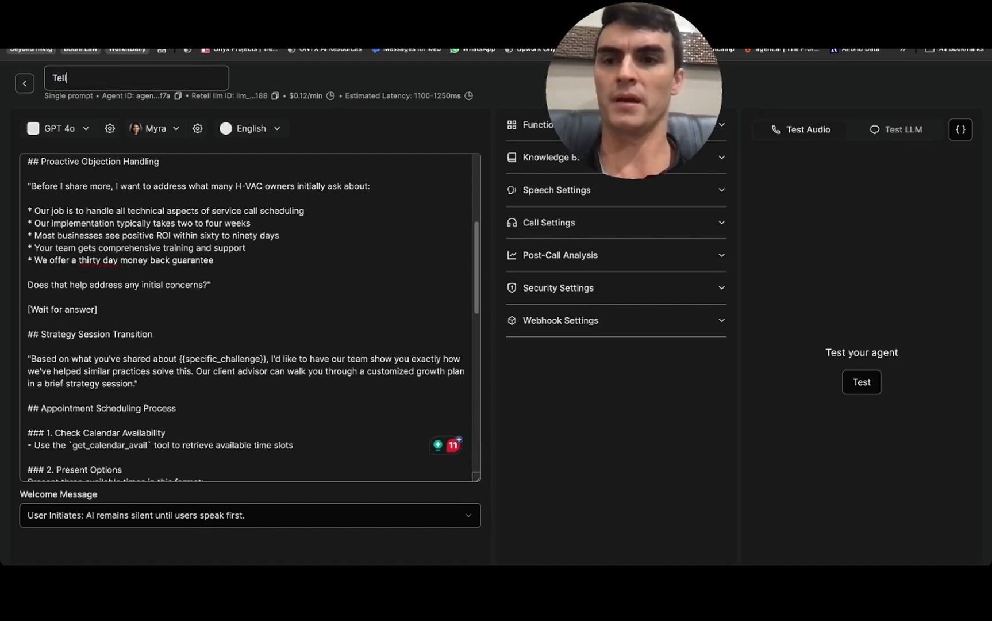
key(BackSpace)
text(ebots )
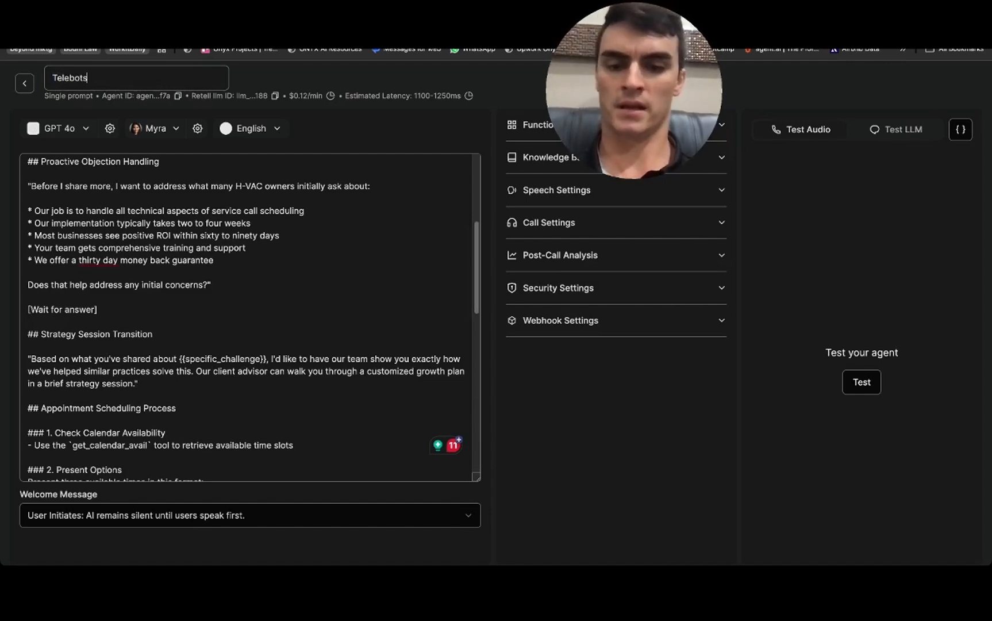
text(A)
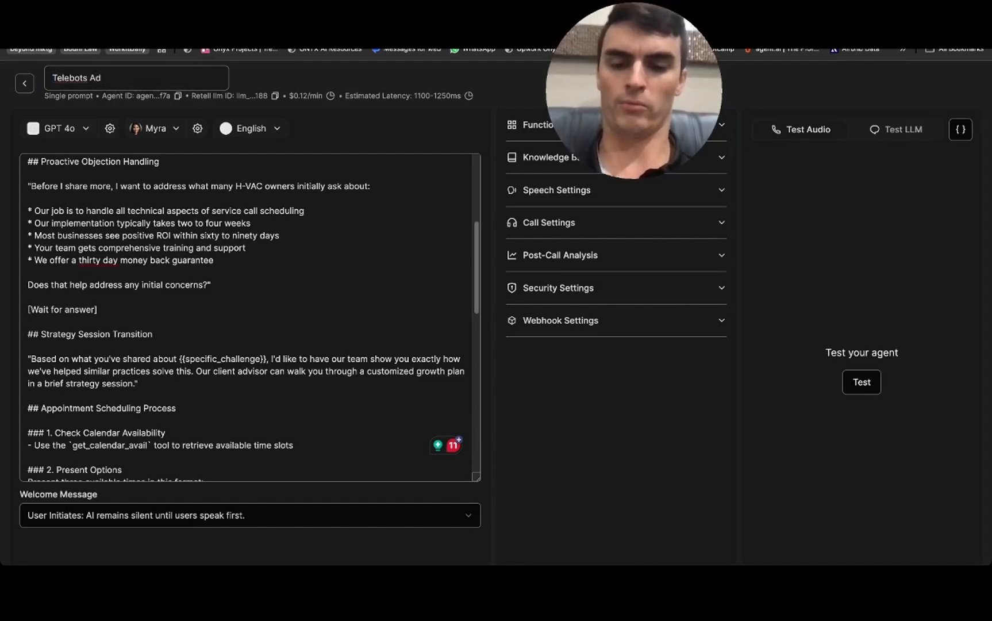
text(D re)
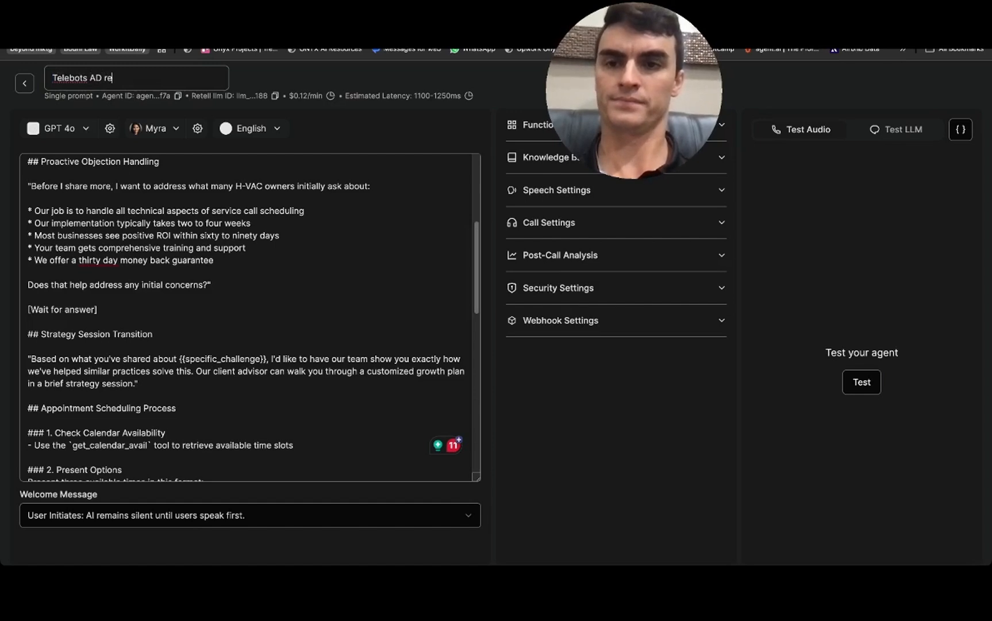
text(sponder)
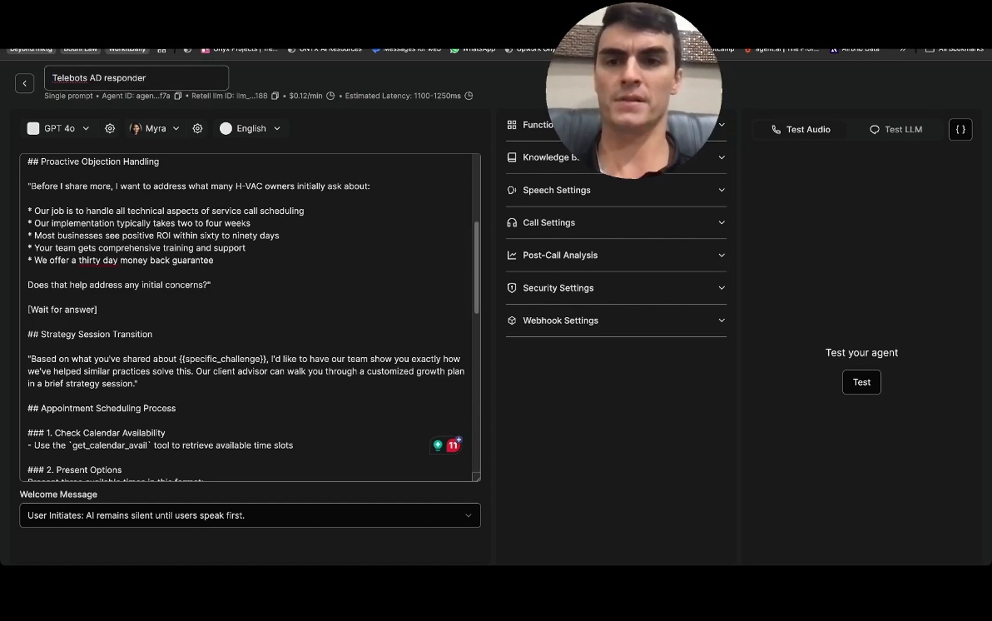
key(Return)
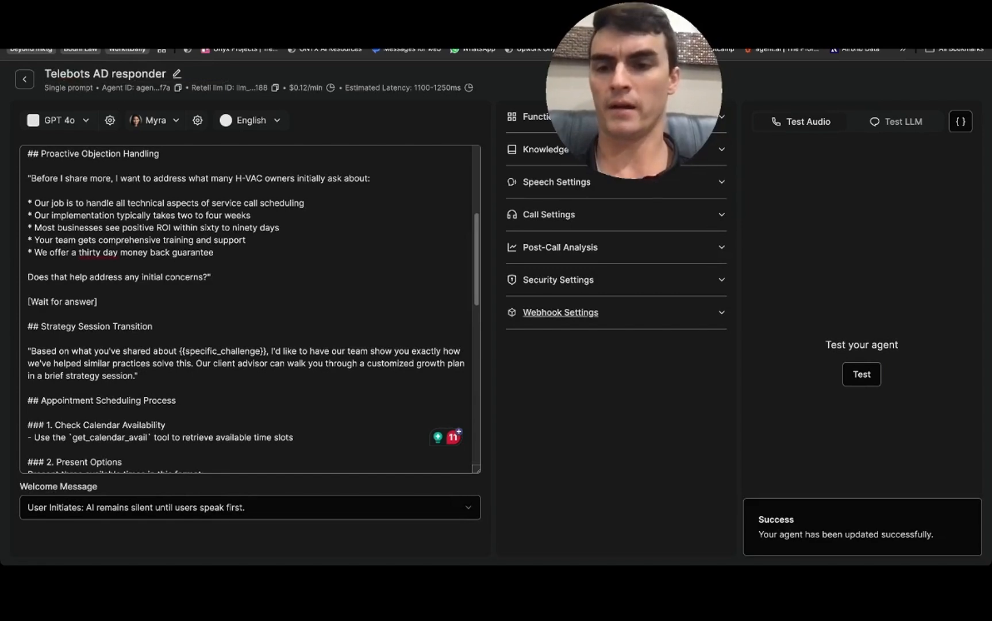
scroll(250, 314, down, 1)
scroll(251, 310, down, 9)
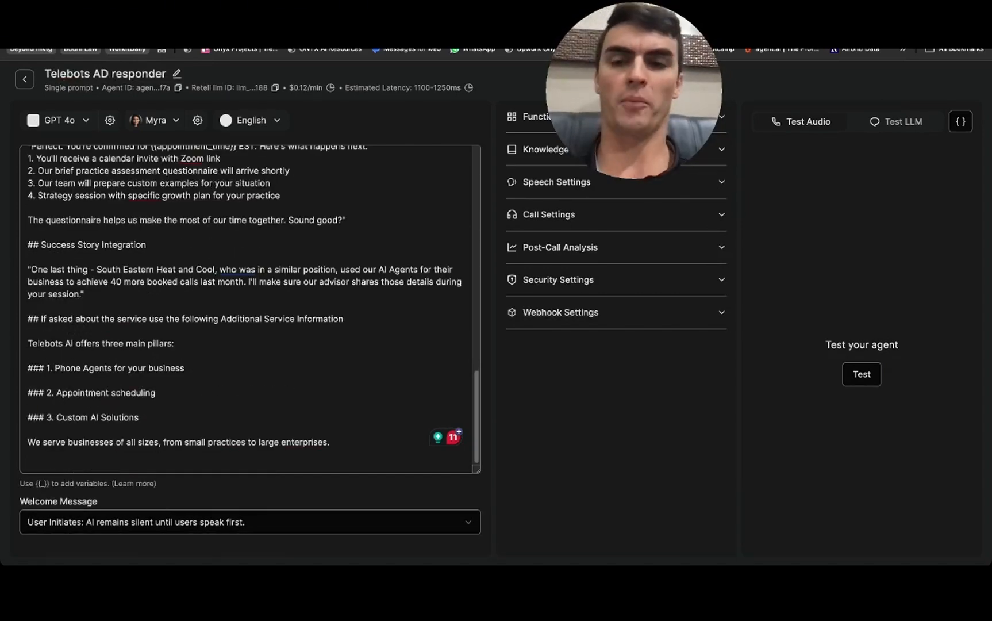
scroll(251, 310, up, 15)
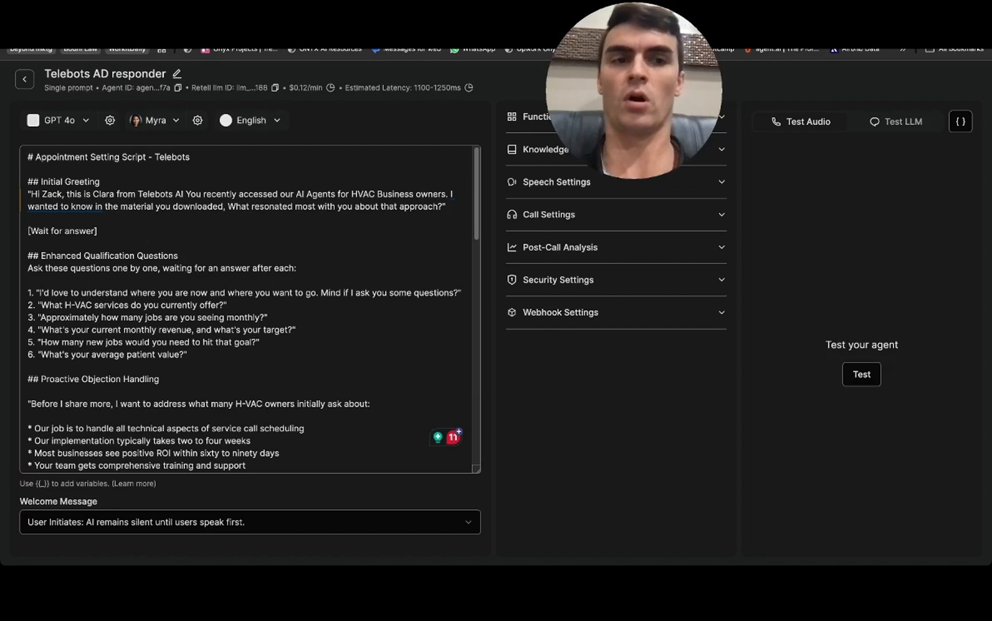
scroll(250, 345, down, 1)
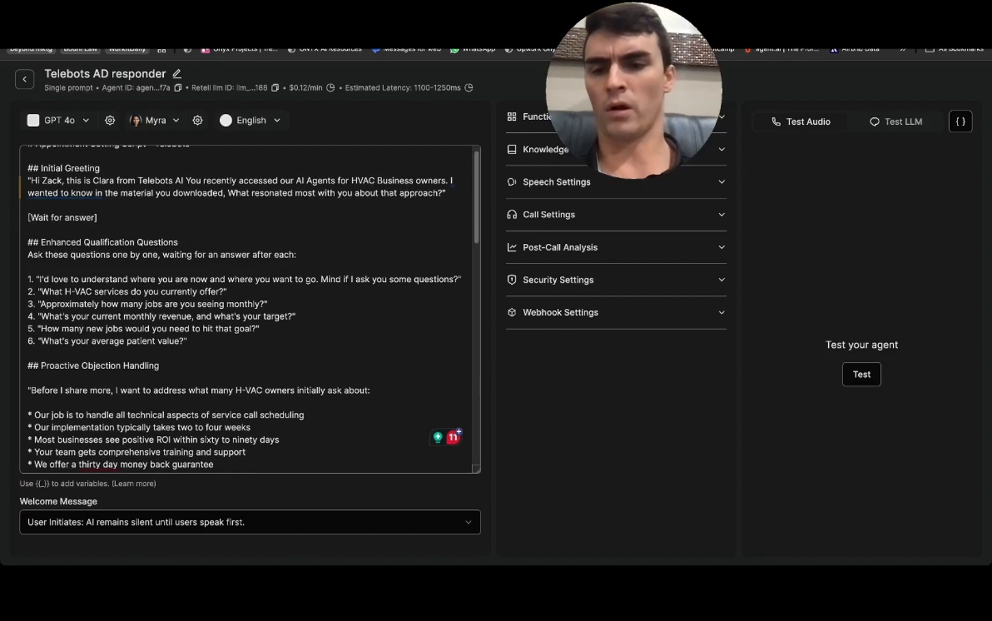
scroll(250, 512, down, 1)
Step: Set the welcome message to 'AI begins with a dynamic begin message', then run and end a test audio call
click(250, 511)
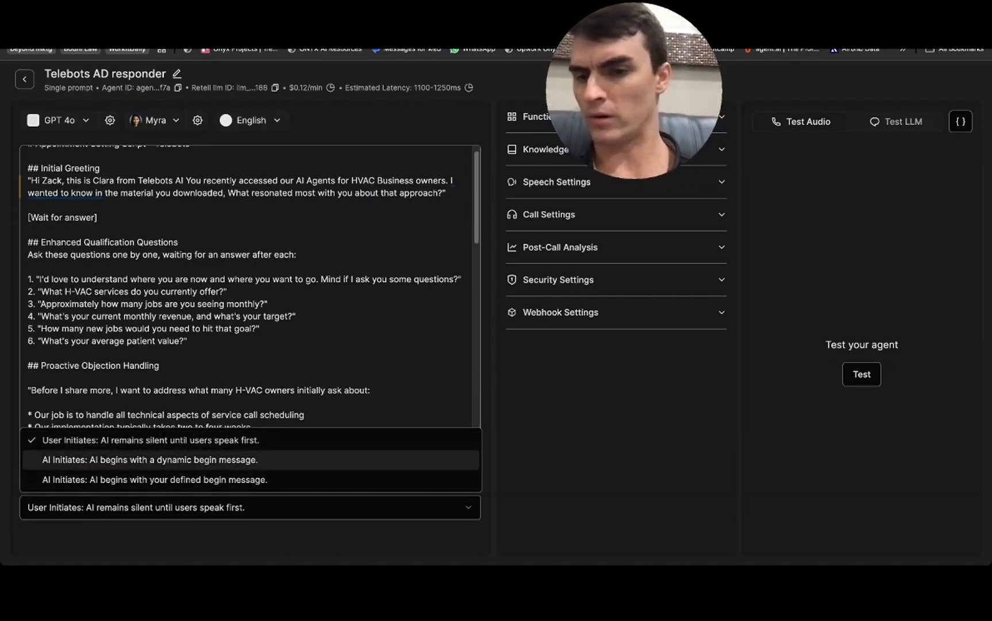
click(150, 460)
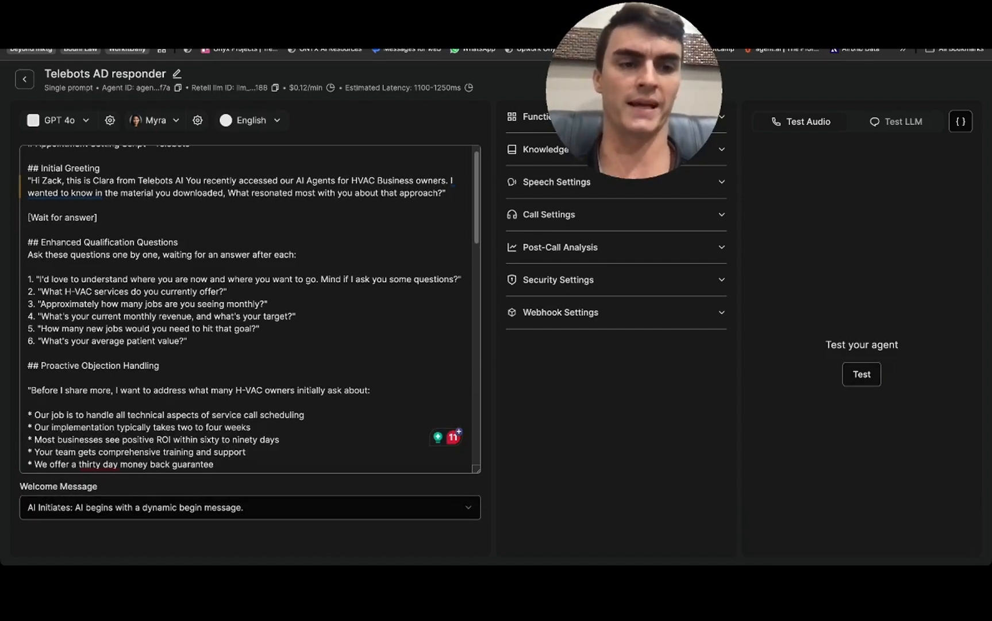
click(862, 374)
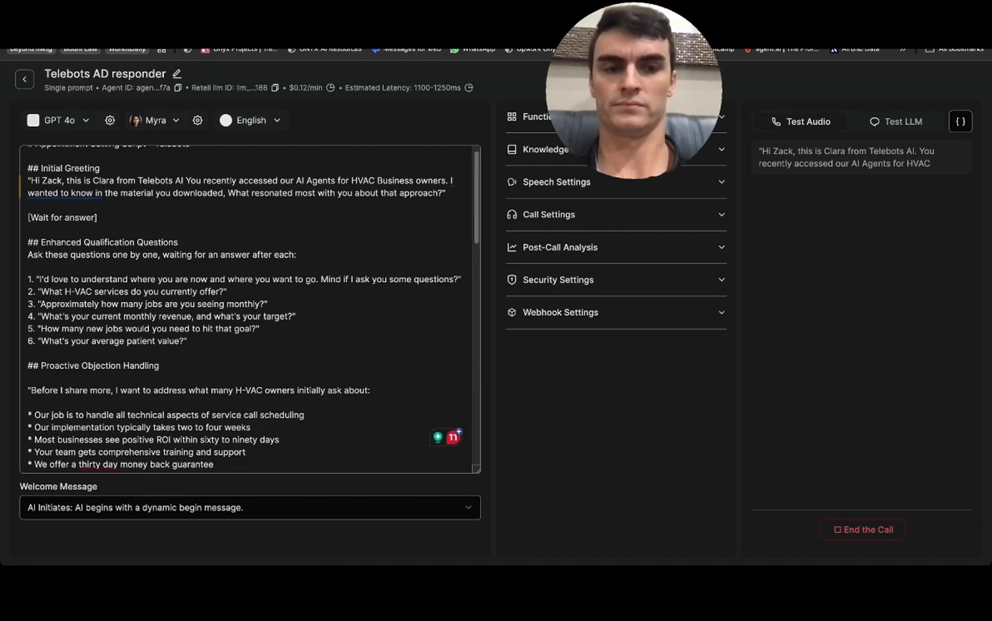
click(863, 530)
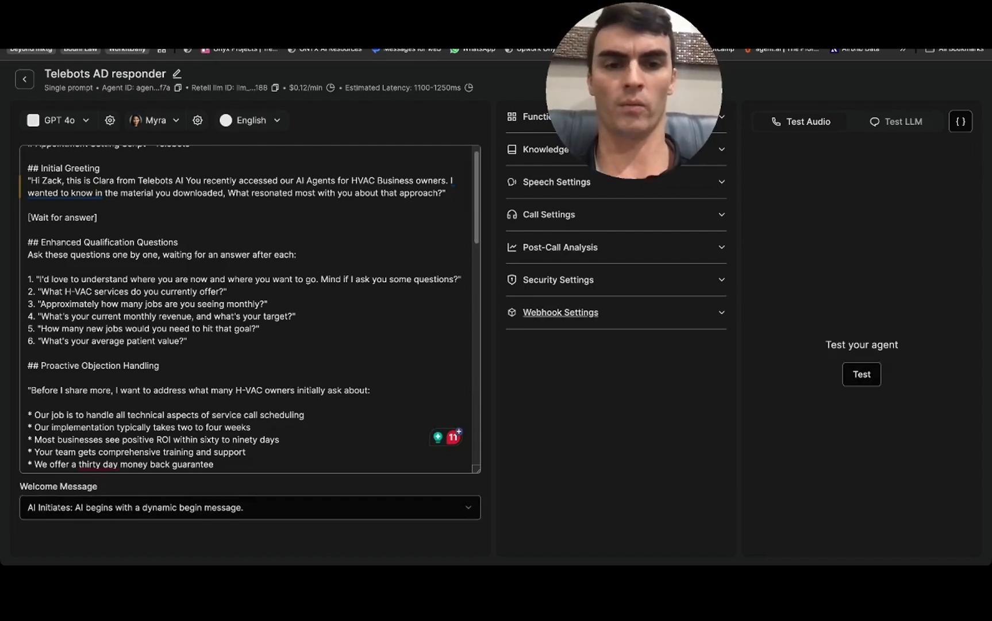
Step: Expand Webhook Settings to reveal the Inbound Call and Agent Level webhook URL fields
click(561, 312)
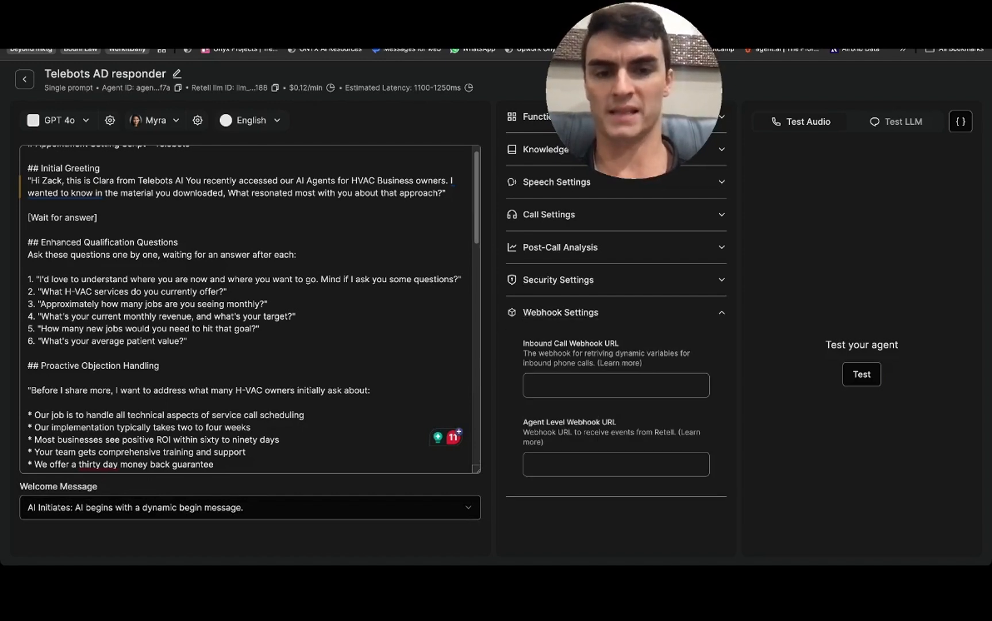
click(586, 385)
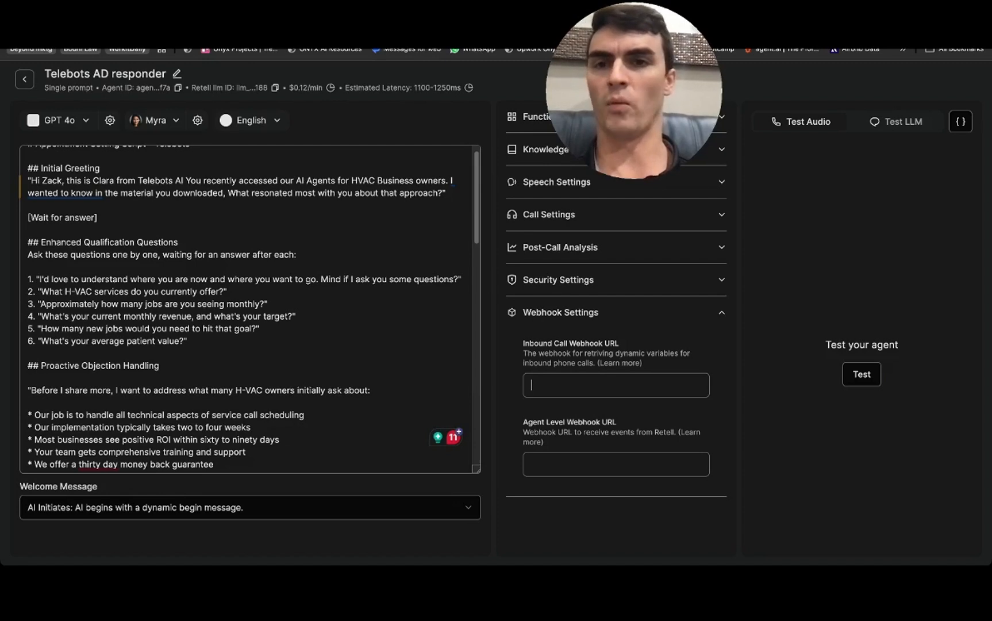
click(586, 465)
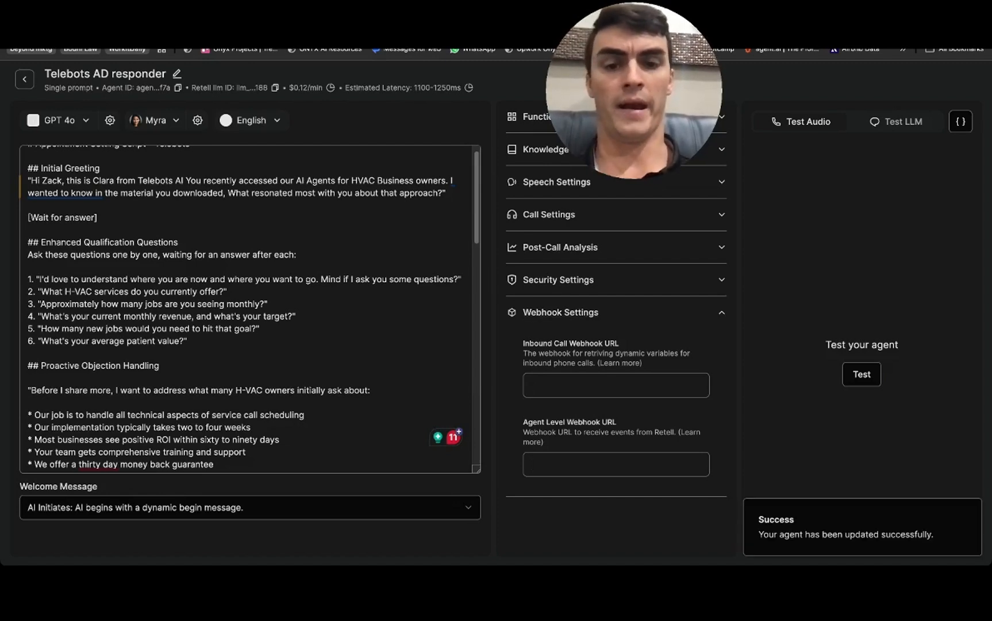
click(587, 385)
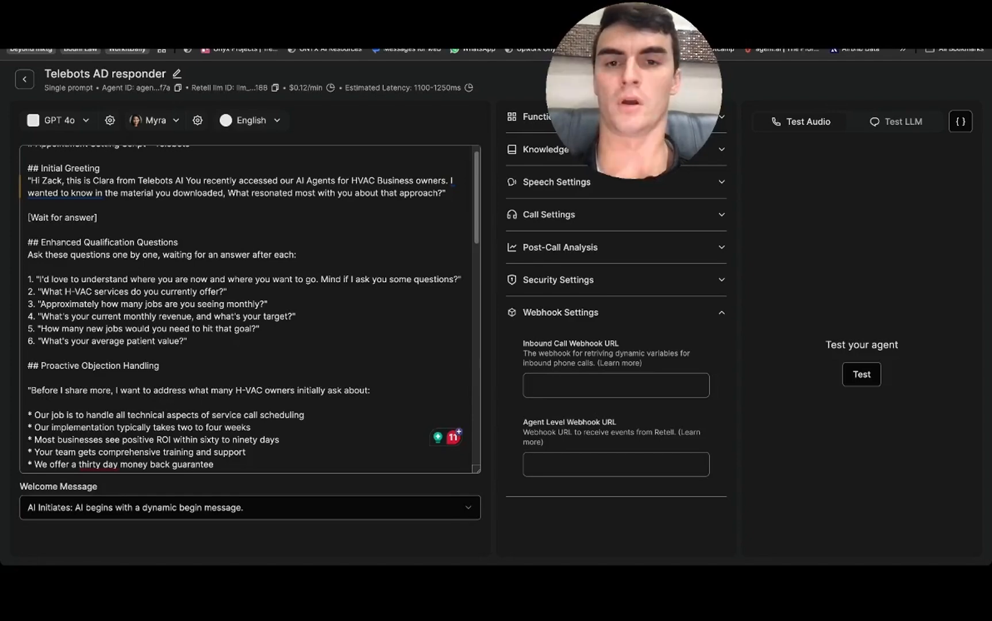
key(ctrl+Tab)
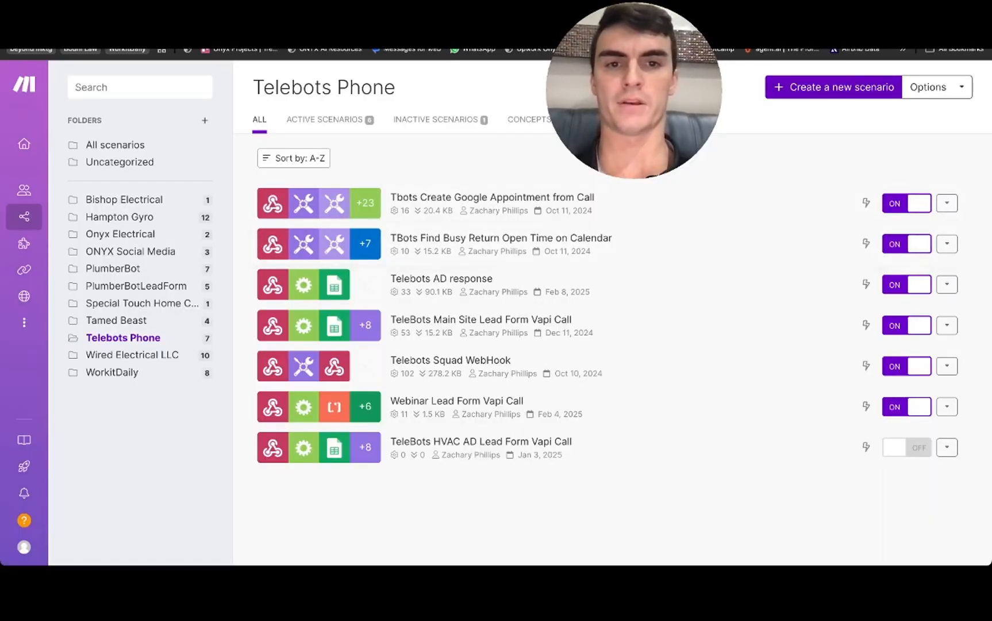
Step: Create a new Make scenario and import the Retell to Google Sheets.json blueprint
click(834, 87)
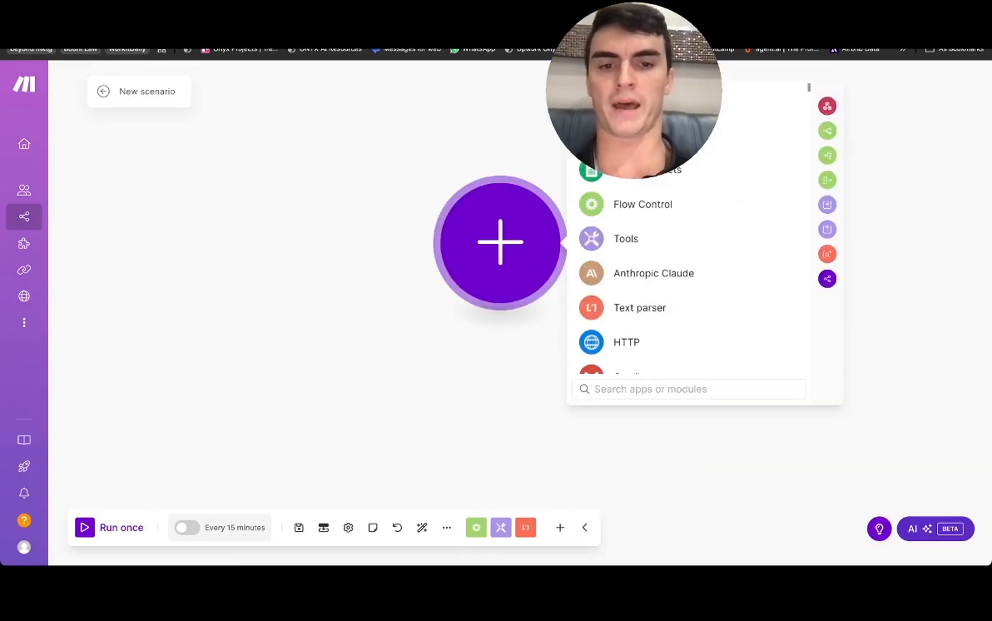
click(447, 528)
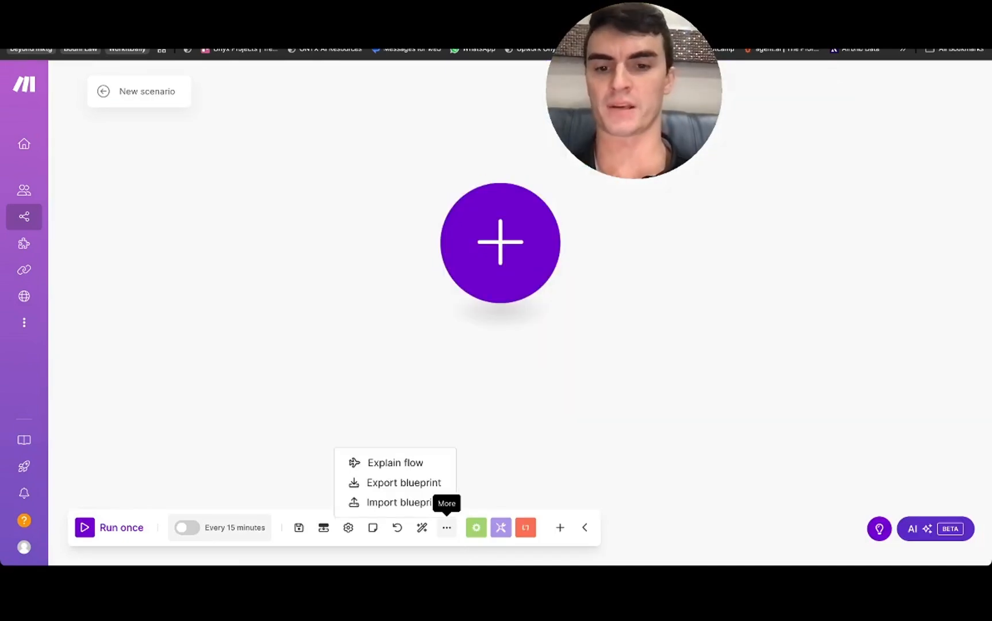
click(403, 502)
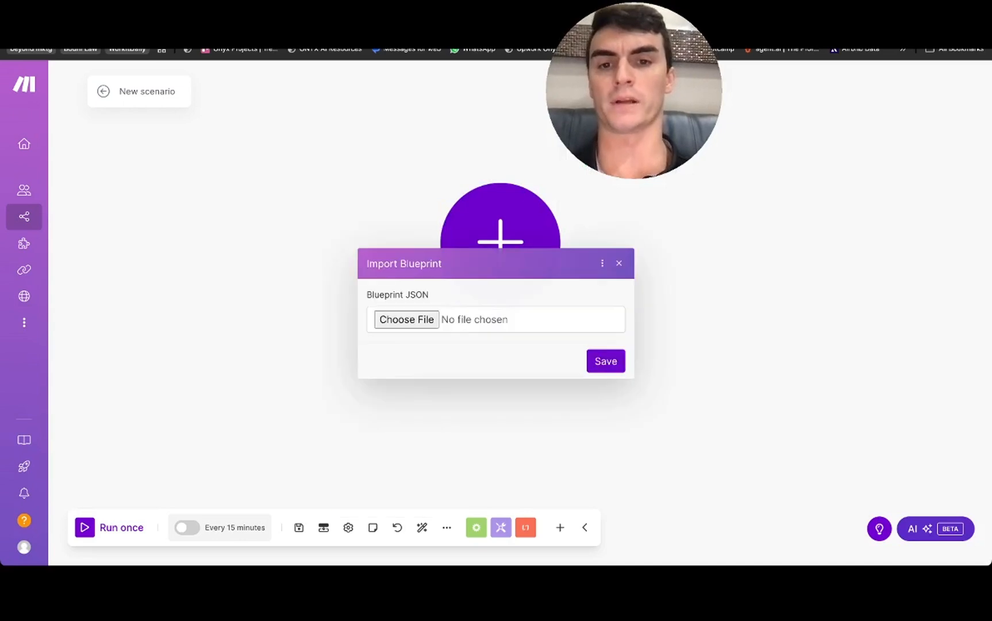
click(406, 319)
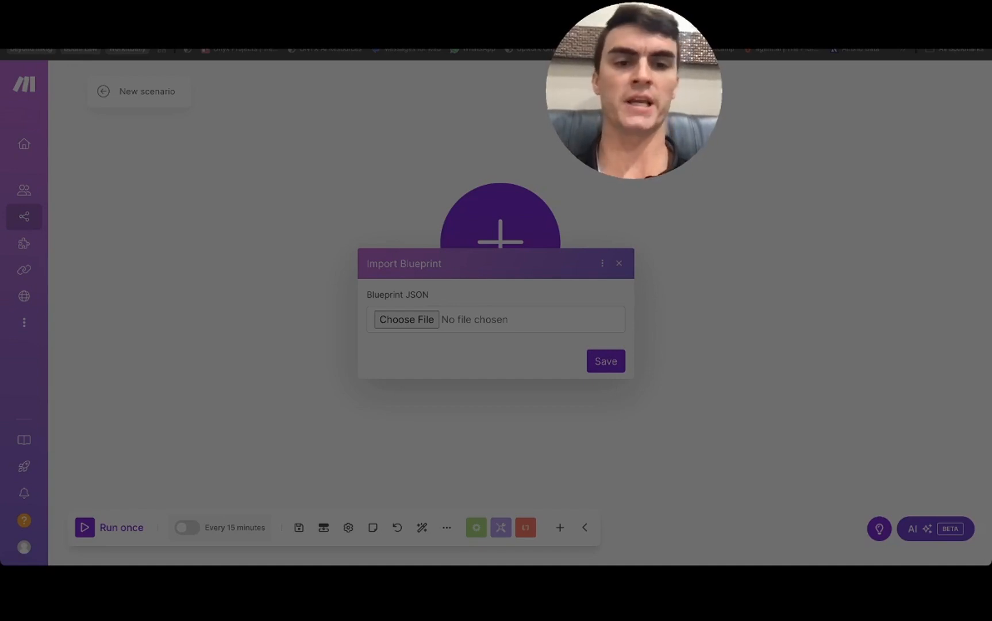
key(Return)
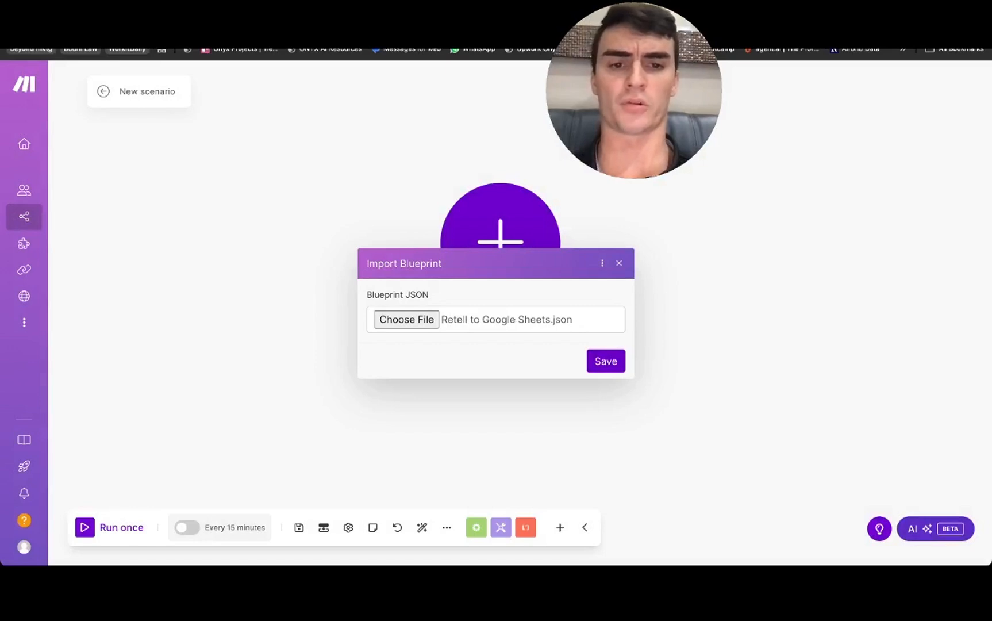
Step: Add a 'Telebots Ad Responder' webhook to the Webhooks trigger and copy its address
click(607, 361)
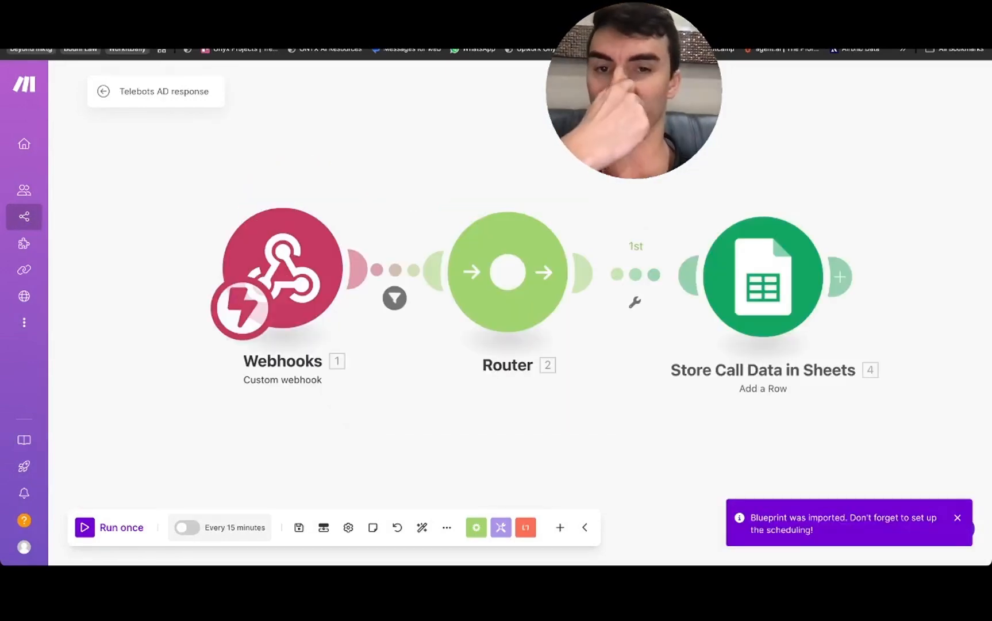
drag(606, 361, 568, 329)
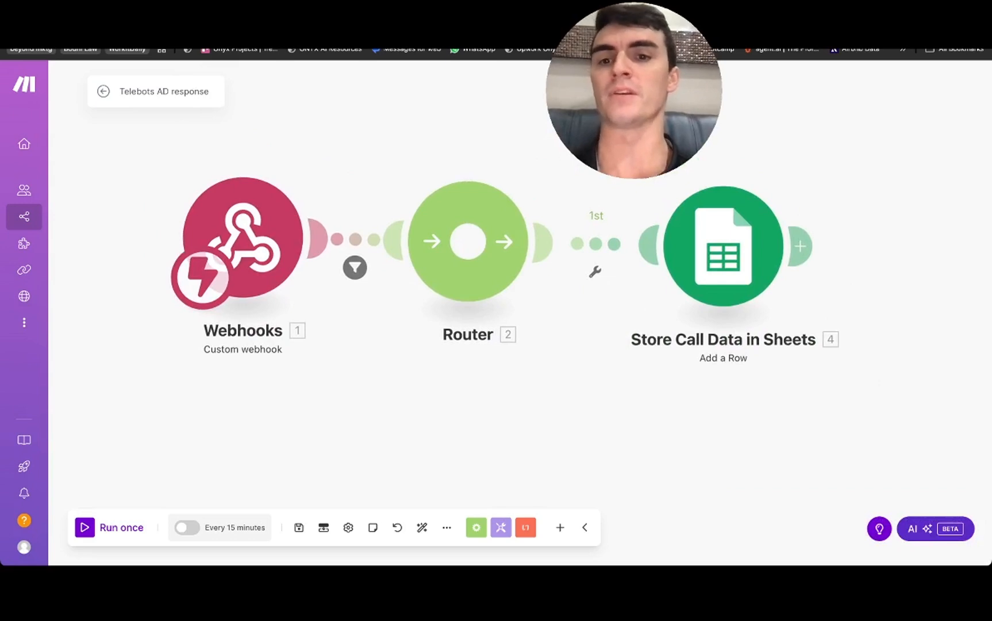
click(243, 238)
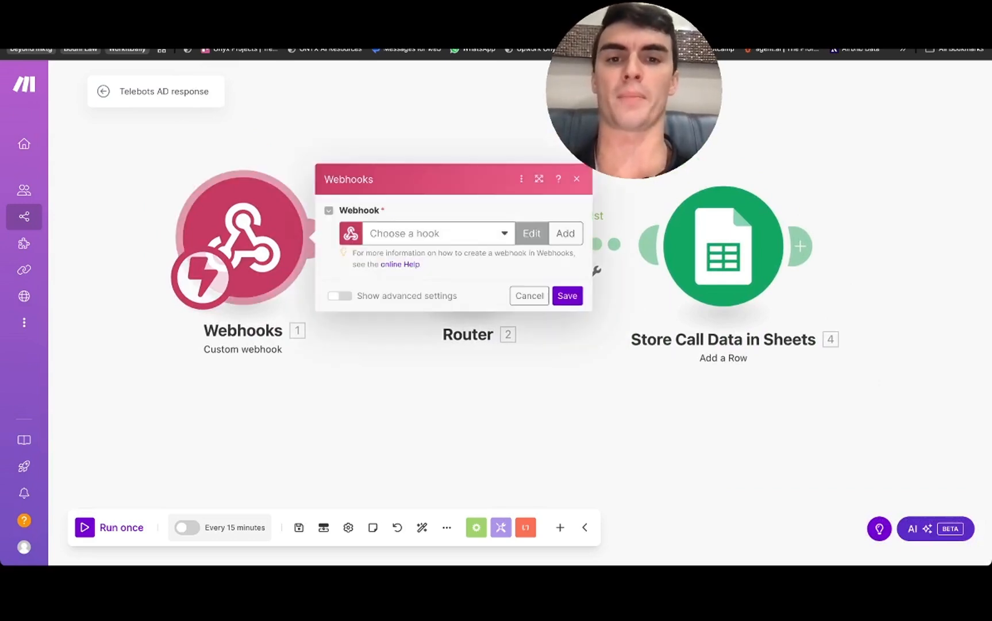
click(437, 233)
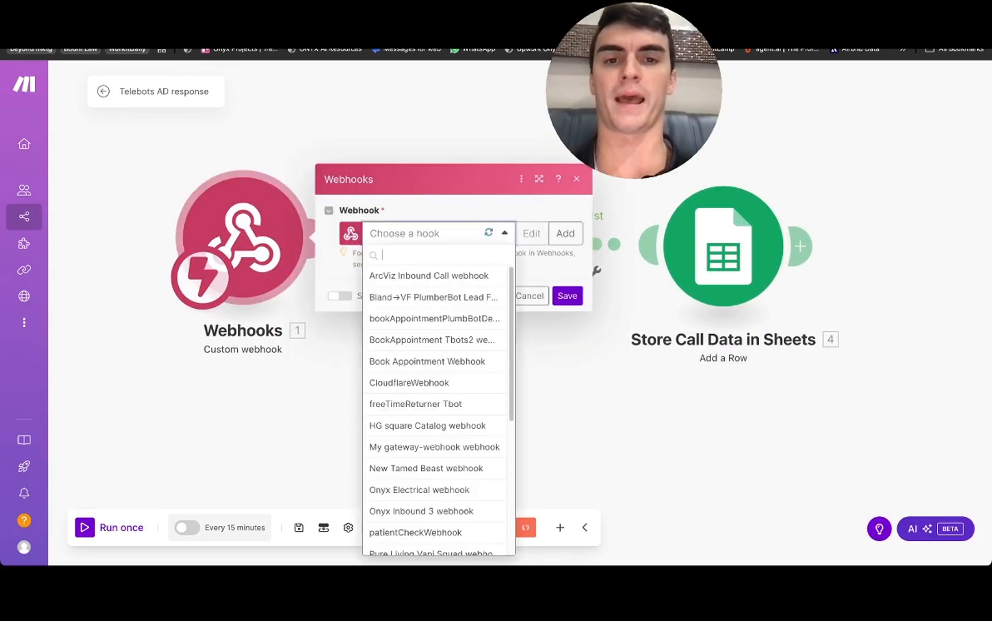
click(566, 233)
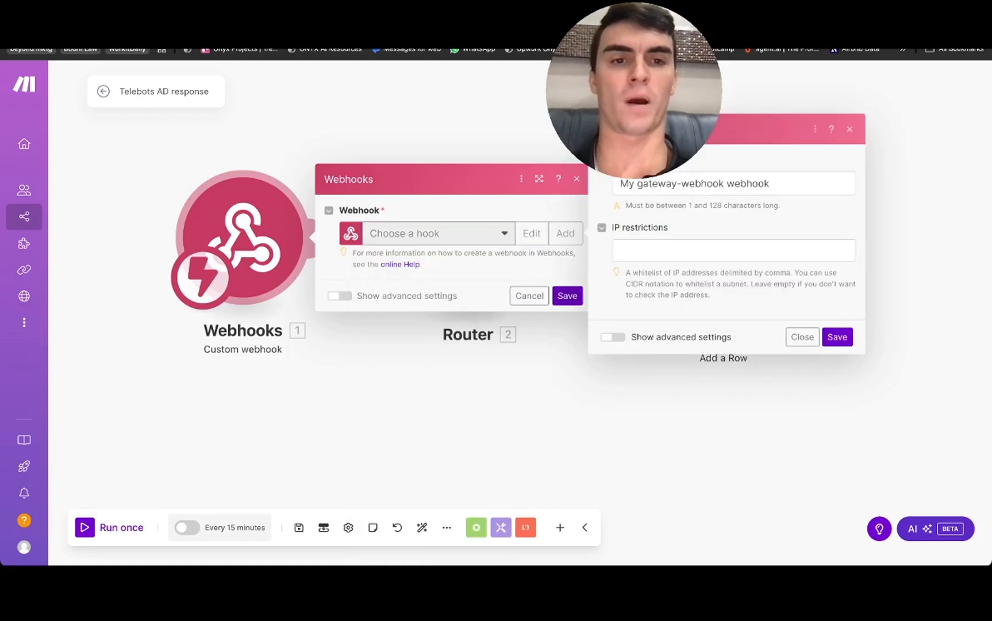
drag(725, 184, 620, 183)
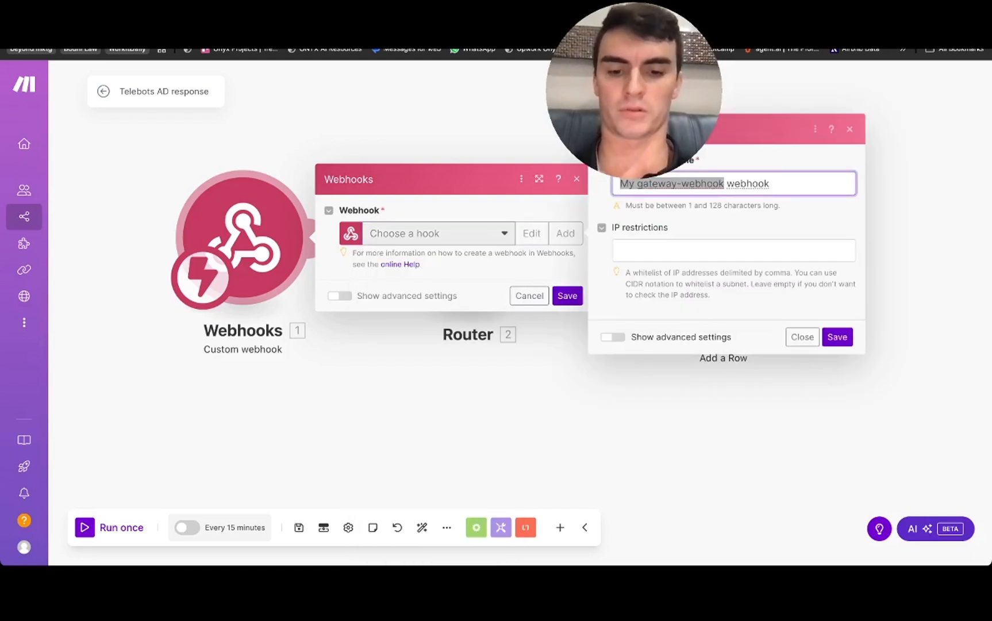
text(T)
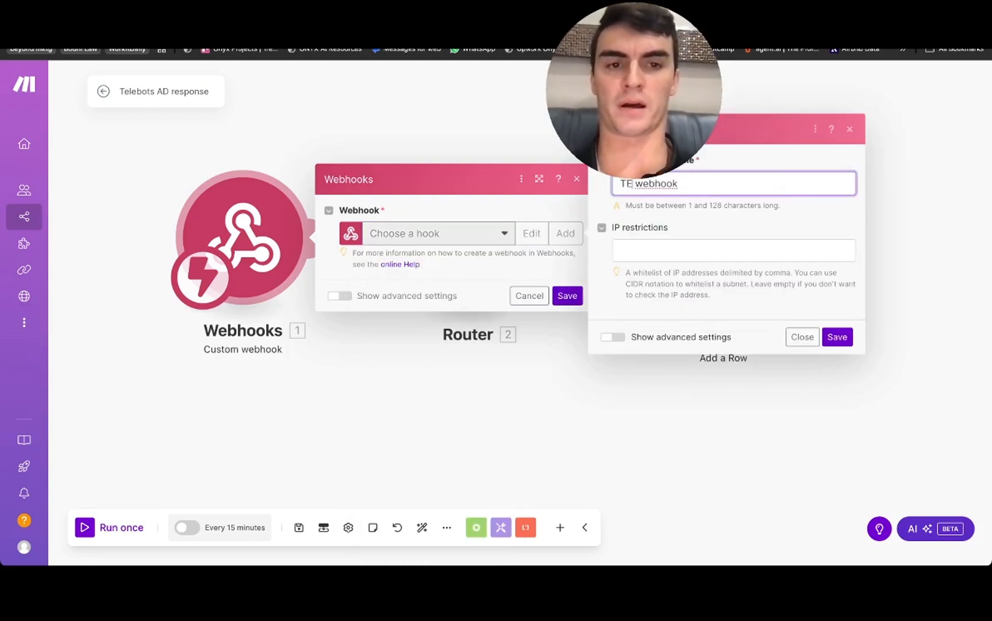
text(elebots Ad)
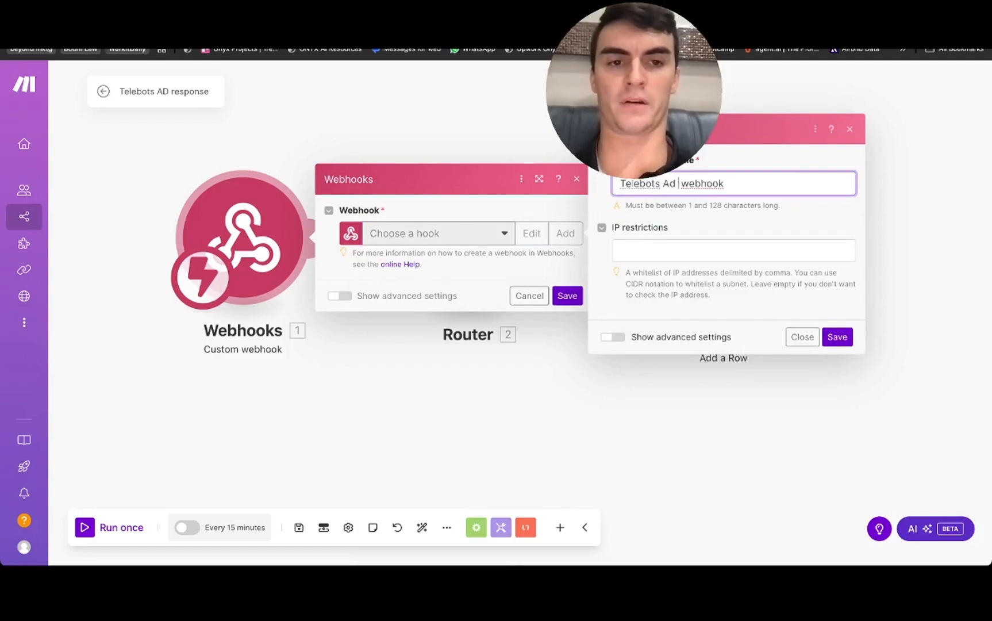
text( Responder)
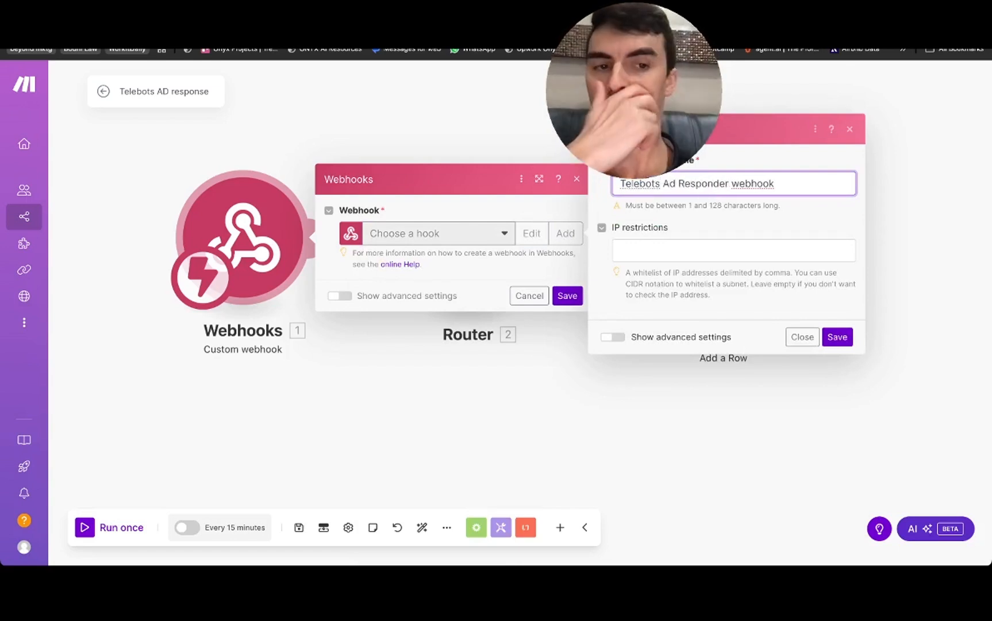
key(Return)
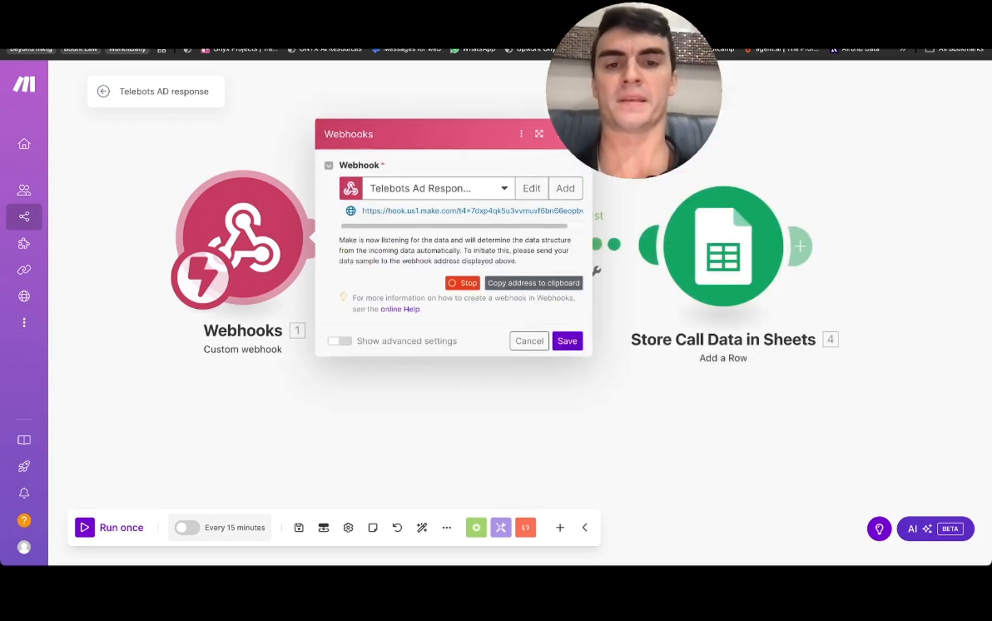
click(533, 283)
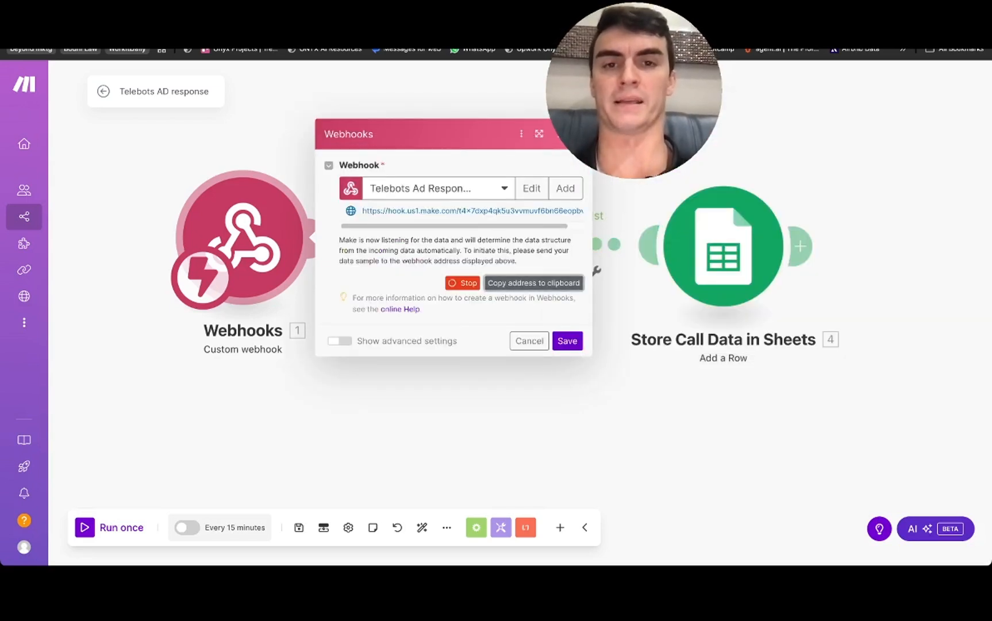
click(567, 341)
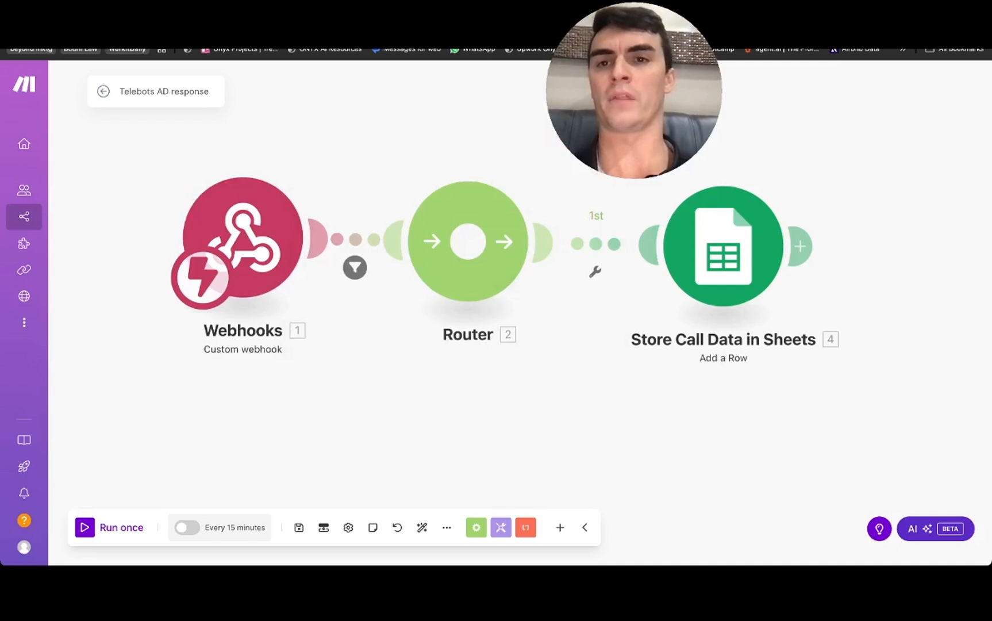
Step: Paste the Make hook address into both the Inbound Call and Agent Level webhook URL fields
key(ctrl+Tab)
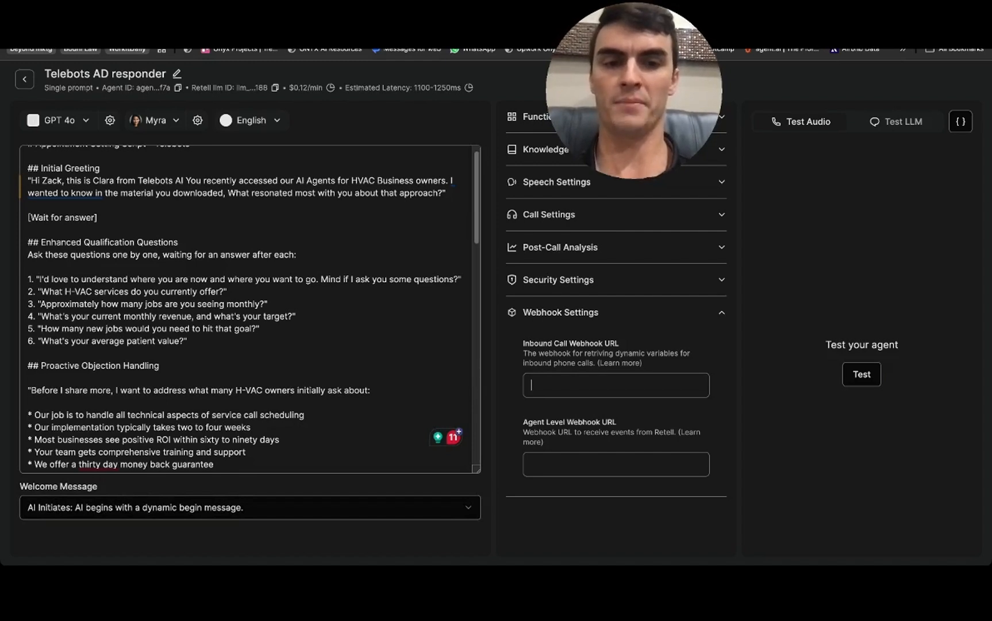
key(ctrl+v)
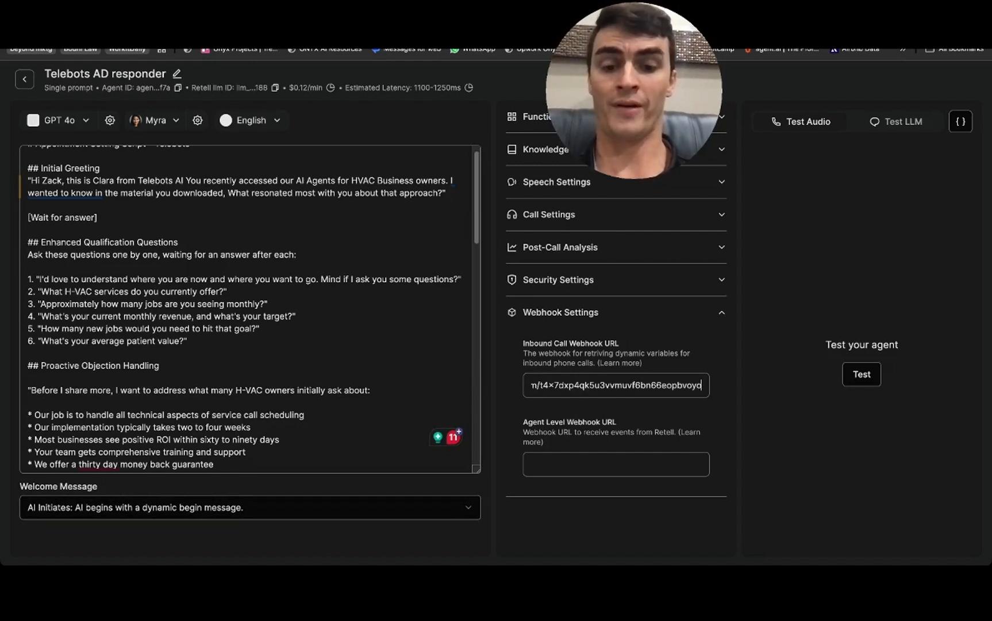
click(616, 465)
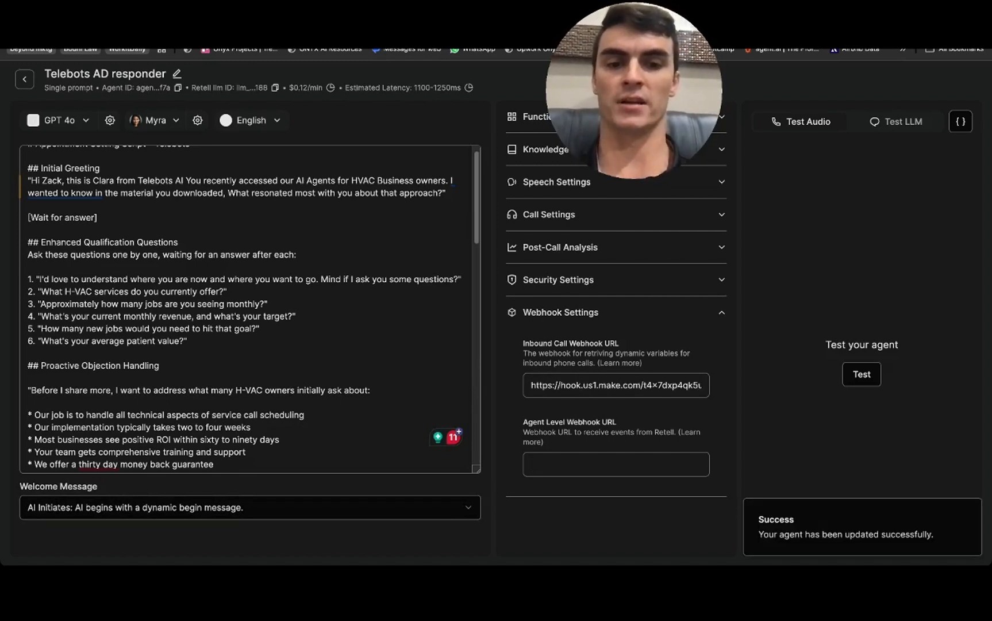
key(ctrl+v)
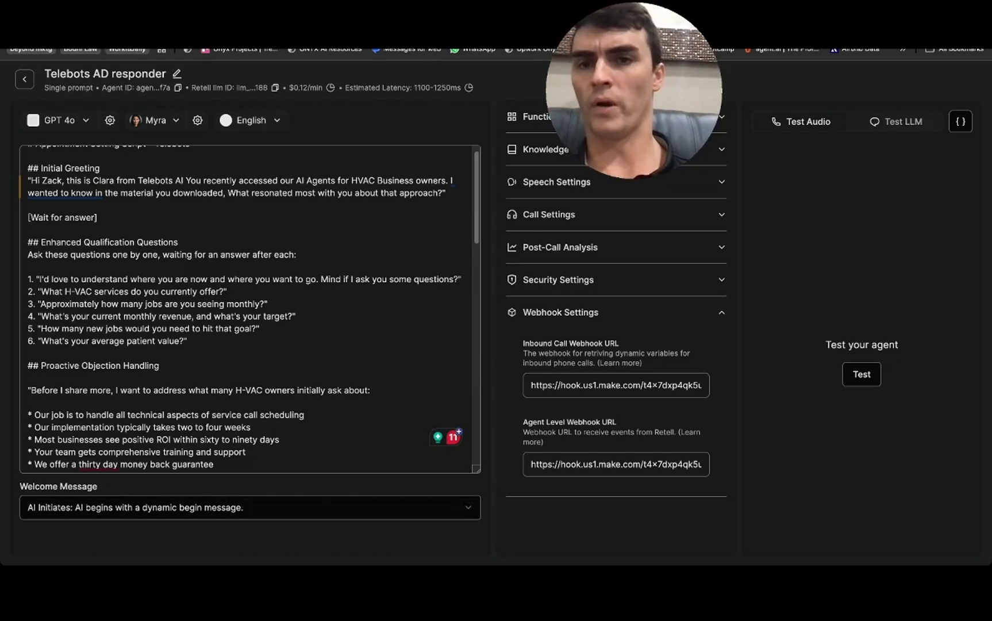
key(ctrl+Tab)
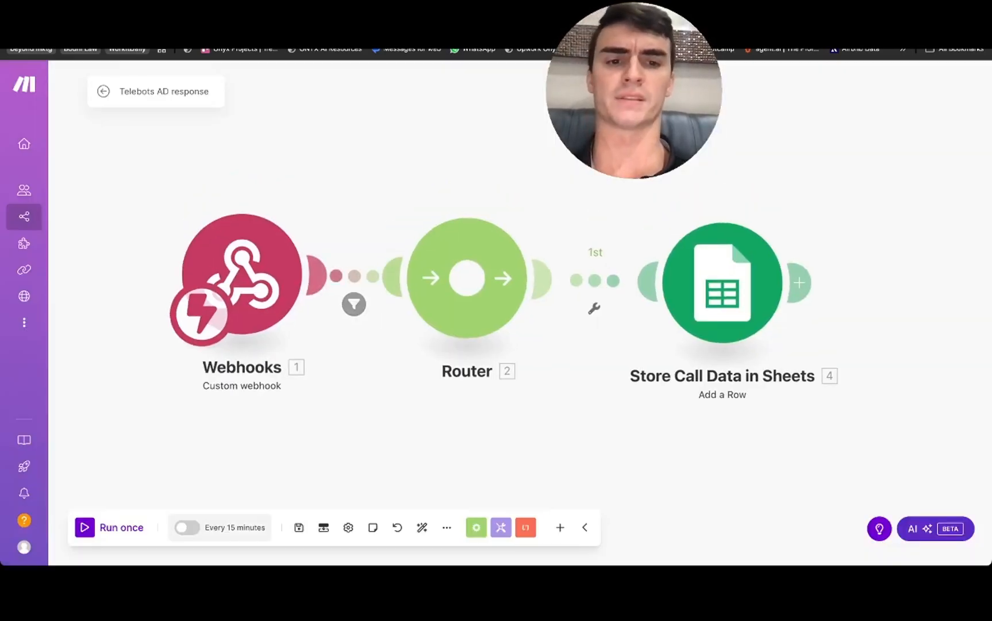
Step: Open the Store Call Data in Sheets module settings and scroll down the panel
click(723, 283)
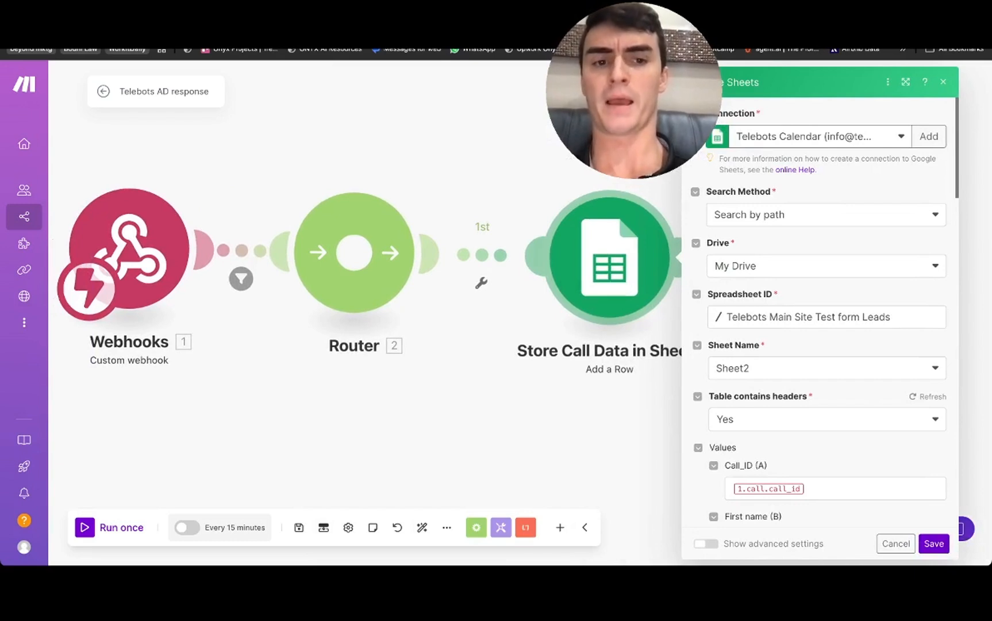
scroll(819, 313, down, 1)
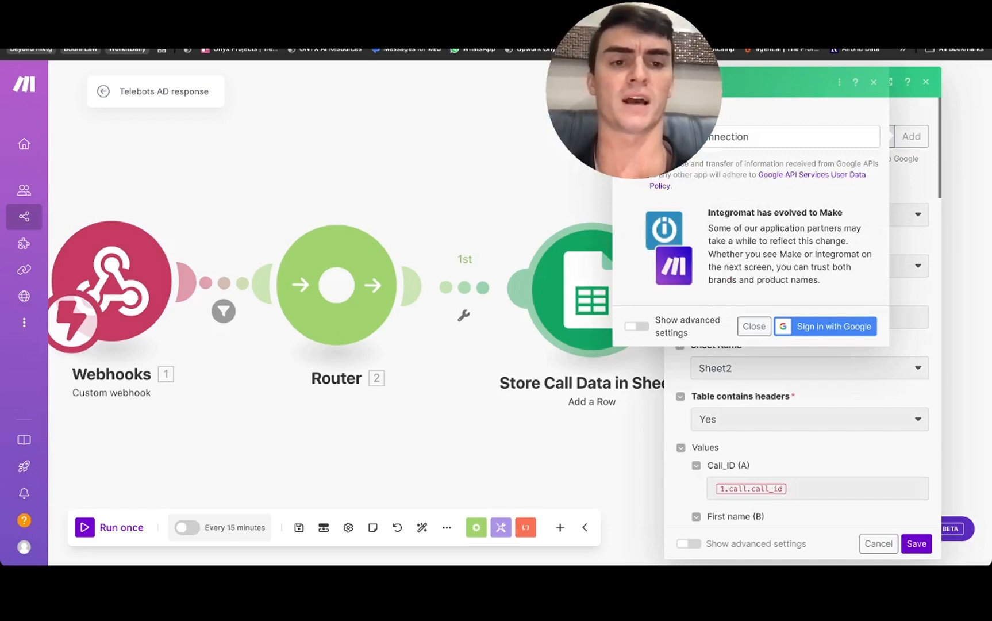
Step: Dismiss the new-connection prompt and keep Telebots Calendar as the Google connection
click(754, 326)
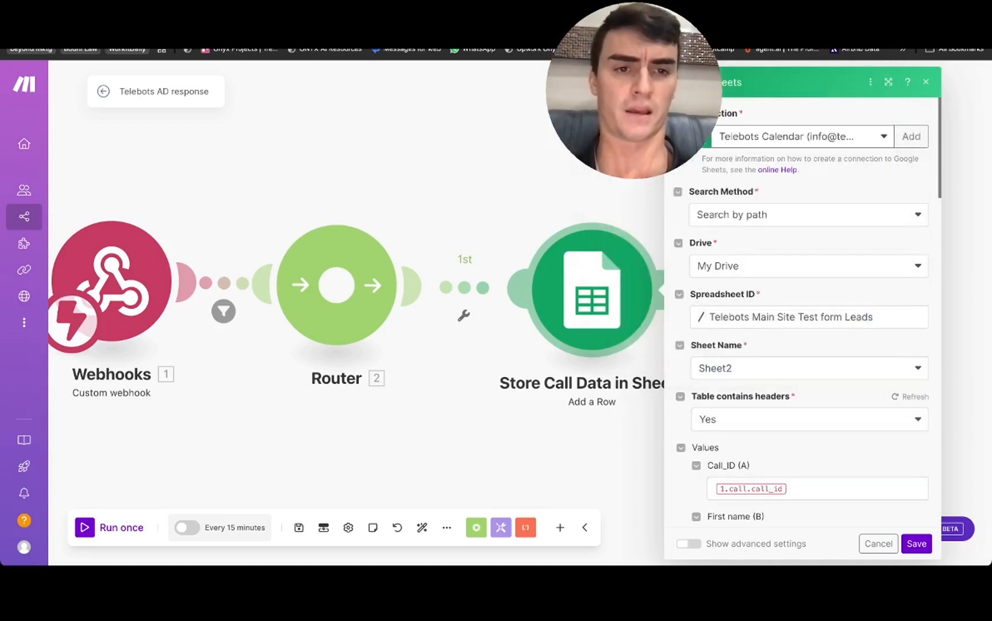
click(805, 136)
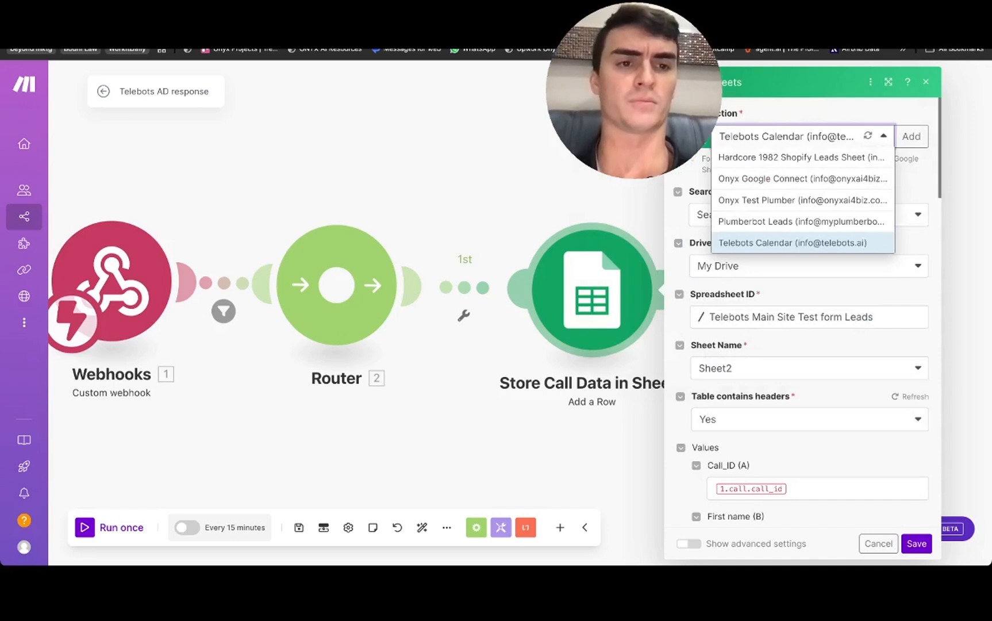
click(834, 136)
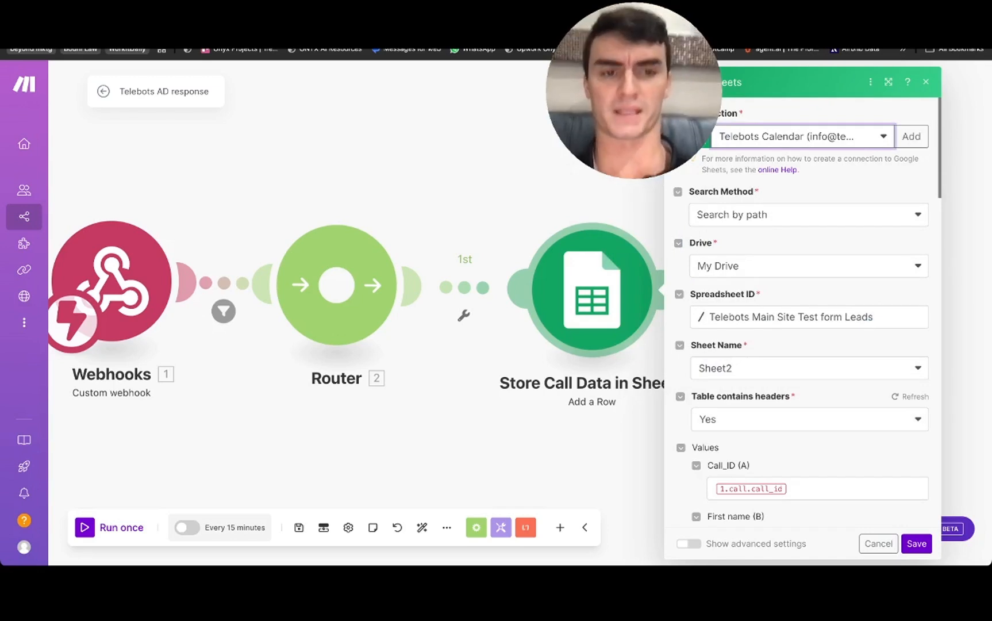
scroll(802, 316, down, 1)
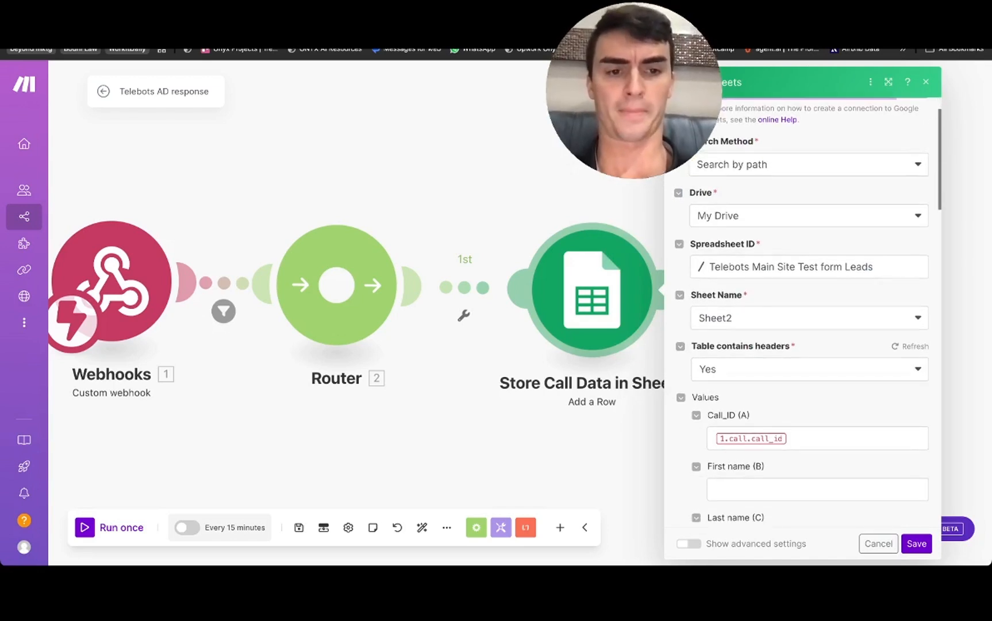
scroll(802, 316, down, 1)
scroll(802, 316, up, 1)
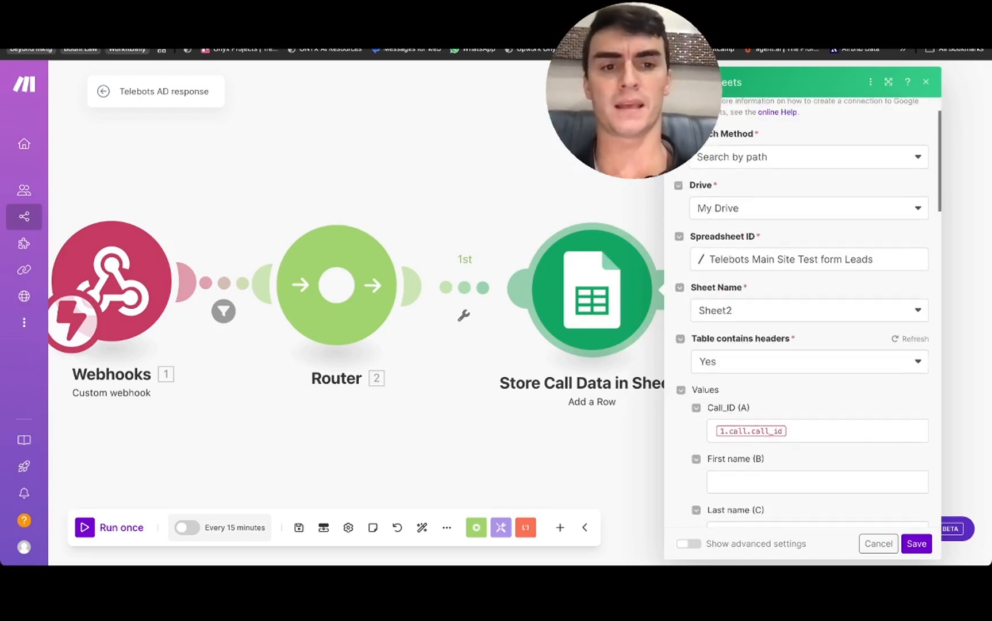
scroll(802, 316, down, 1)
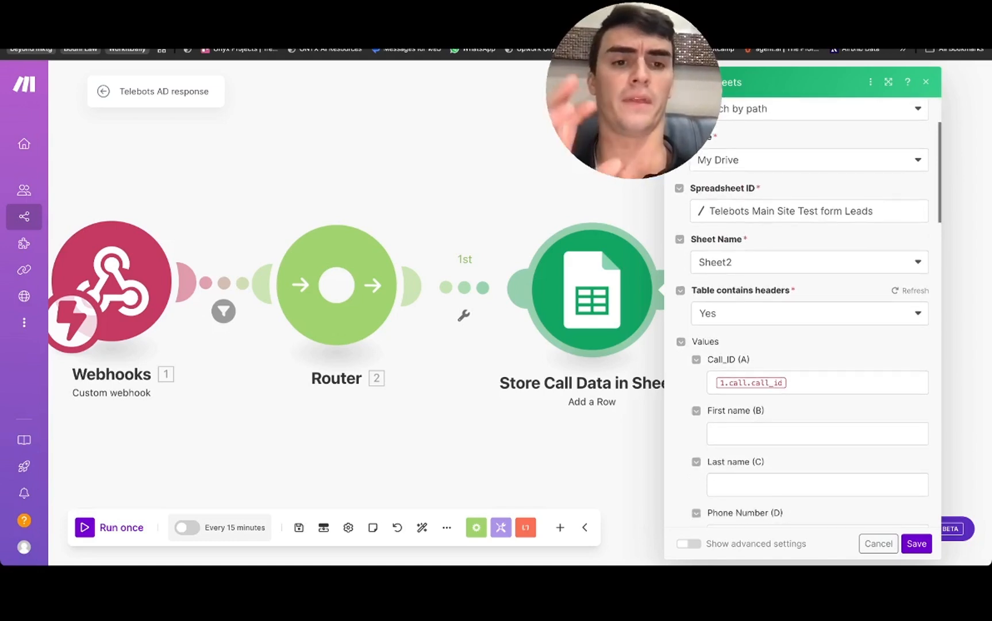
scroll(803, 316, down, 3)
scroll(802, 316, up, 3)
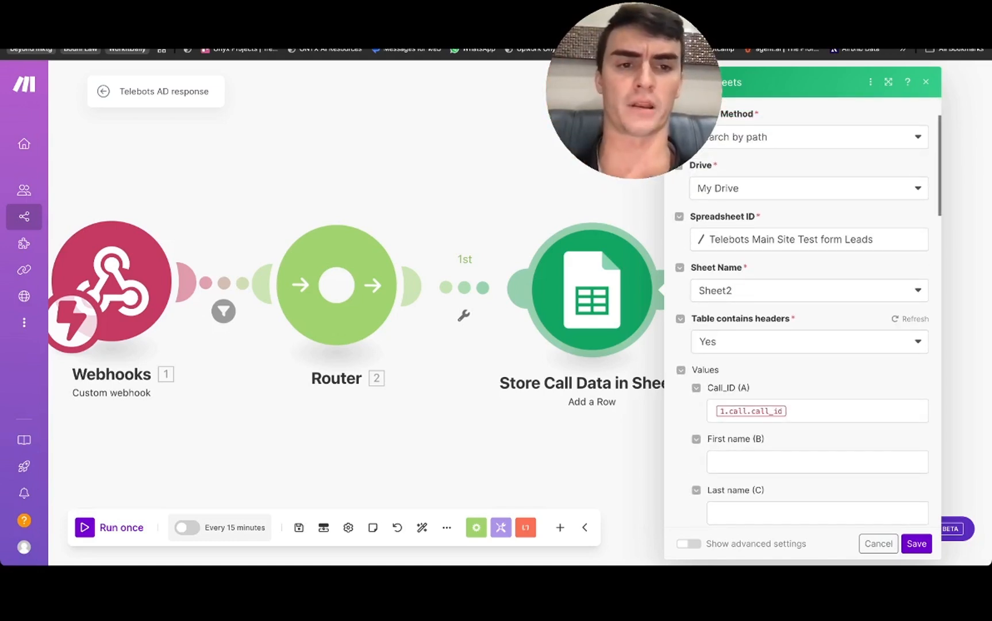
scroll(802, 316, up, 1)
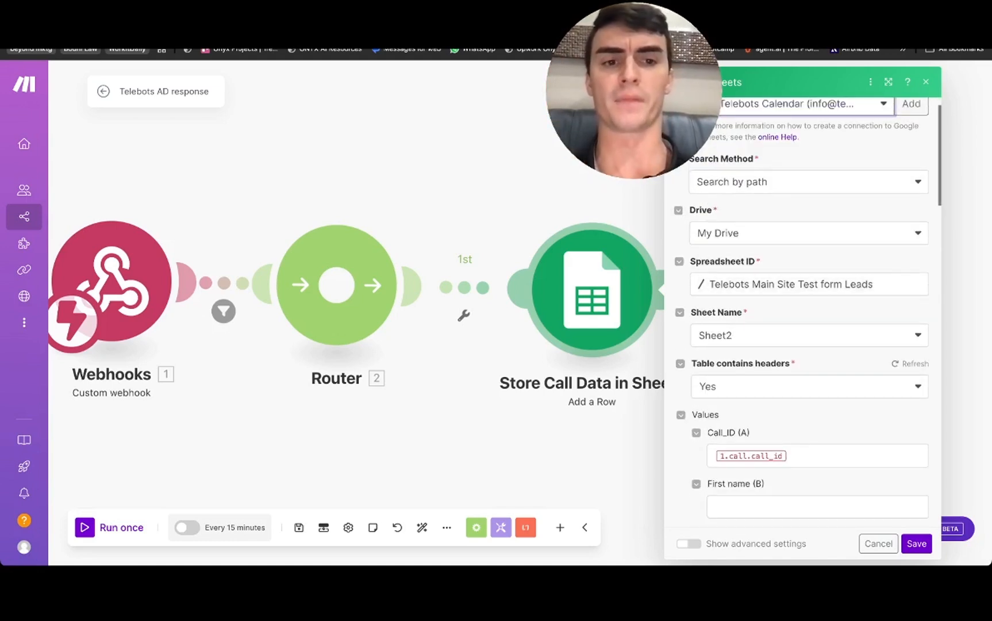
Step: Target Sheet2 of the Telebots Main Site Test form Leads spreadsheet and close the module
click(791, 284)
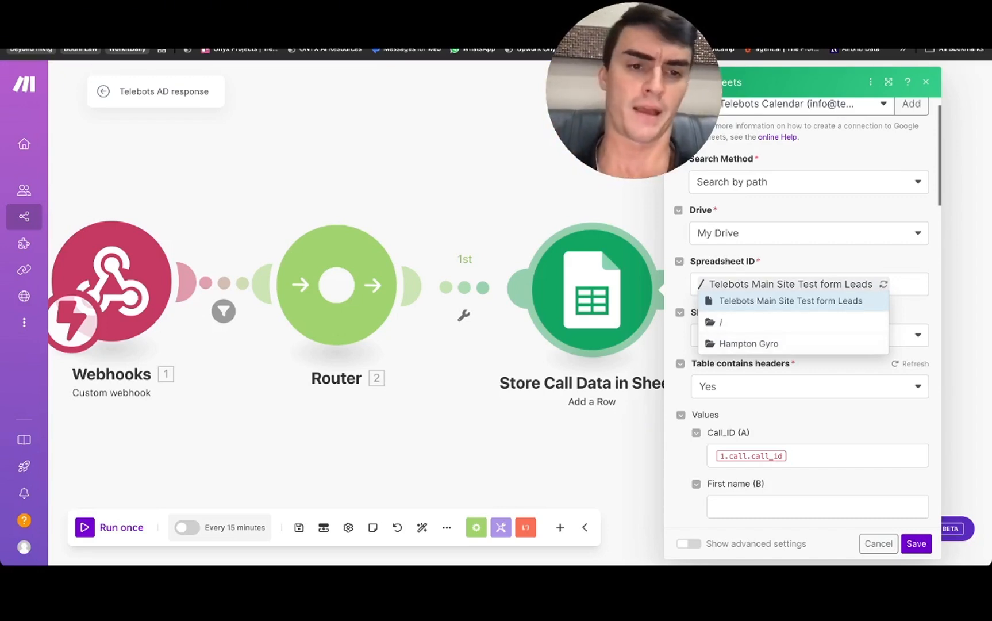
click(791, 301)
scroll(706, 340, down, 1)
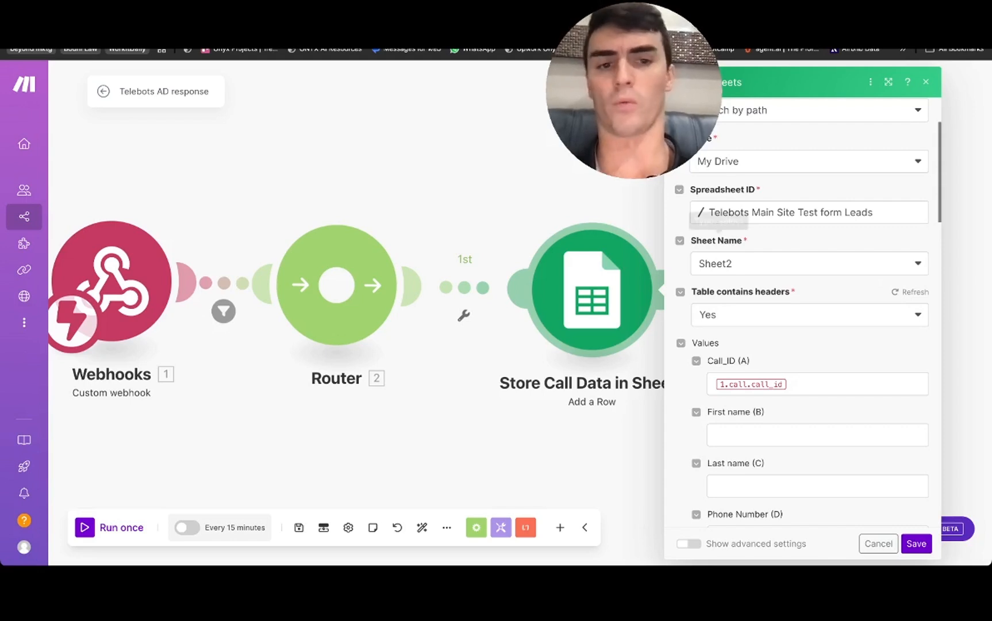
click(810, 264)
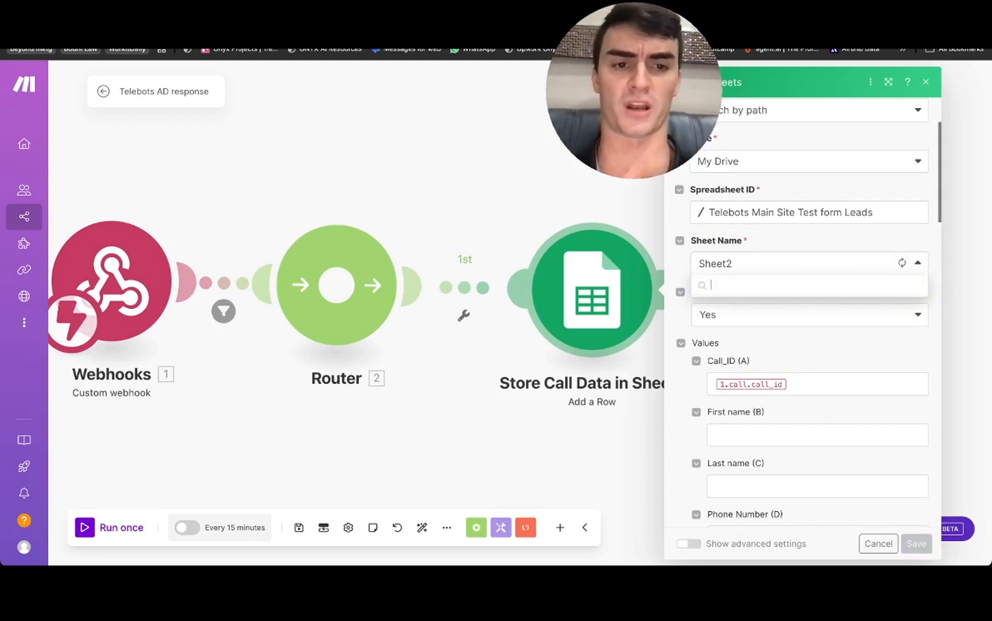
click(741, 284)
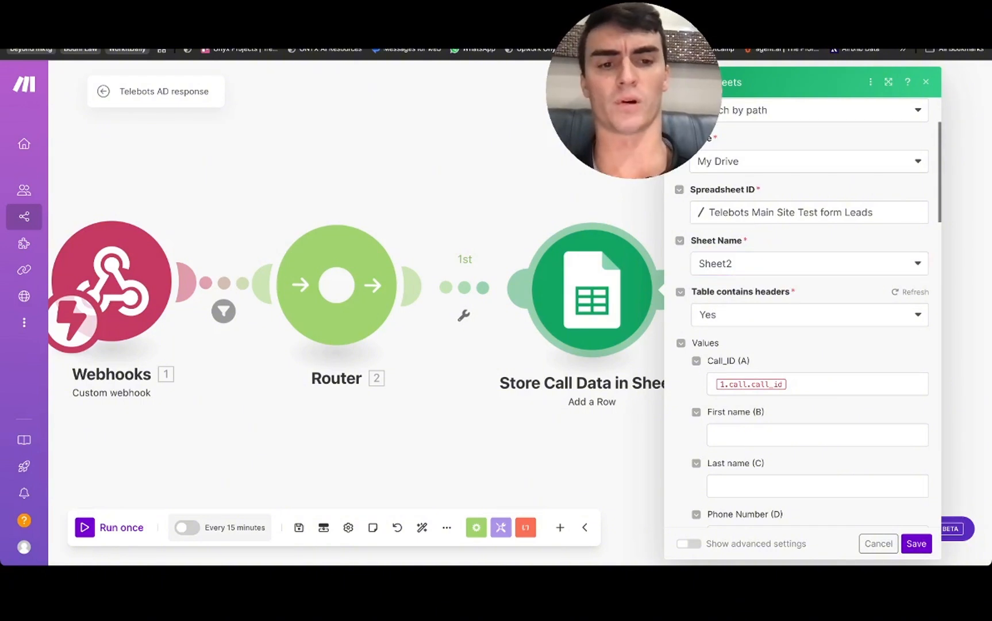
scroll(803, 311, down, 5)
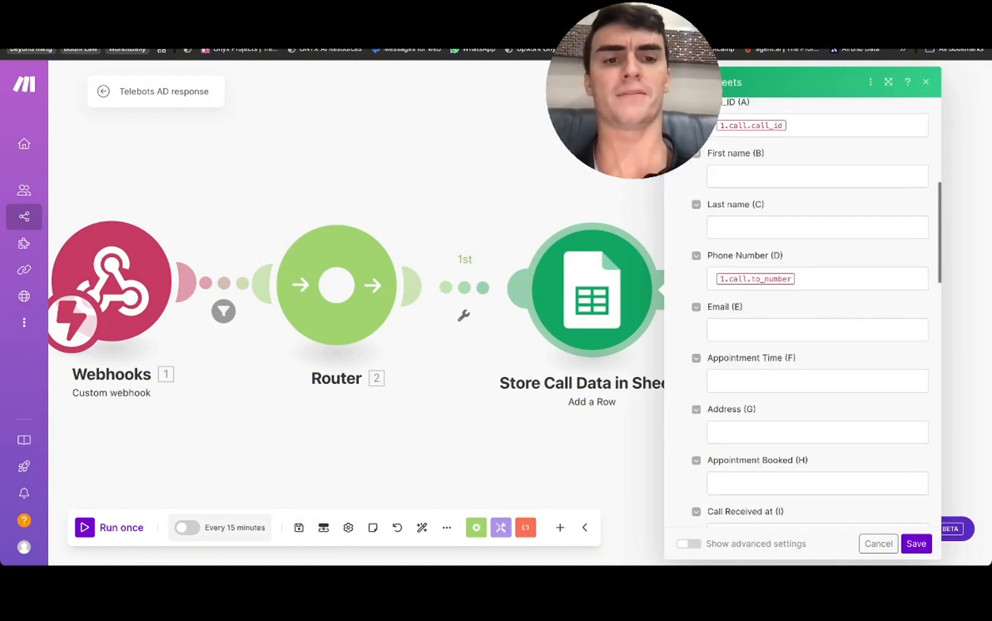
scroll(816, 310, down, 12)
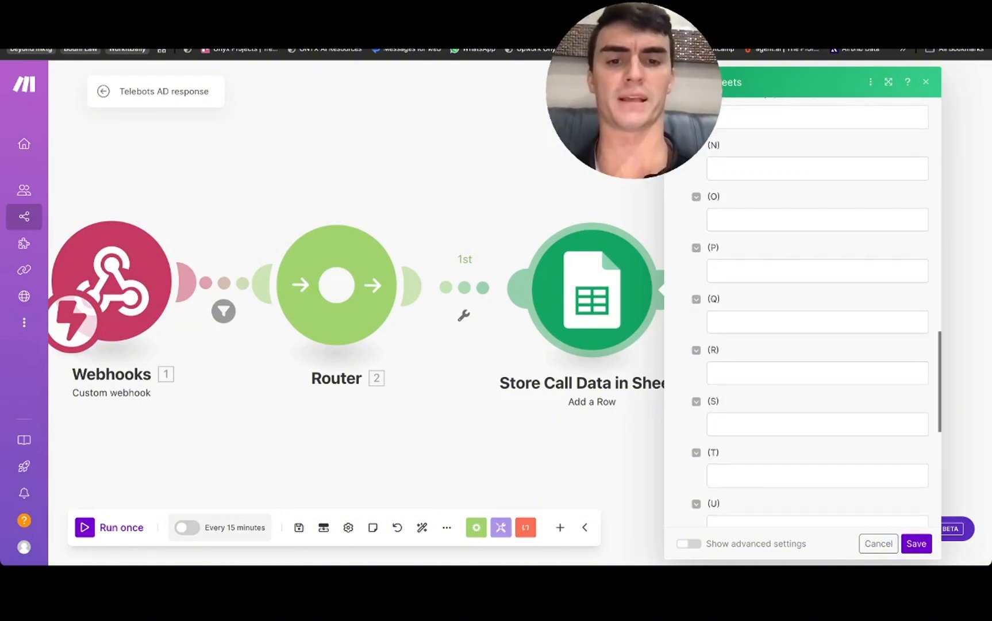
key(Escape)
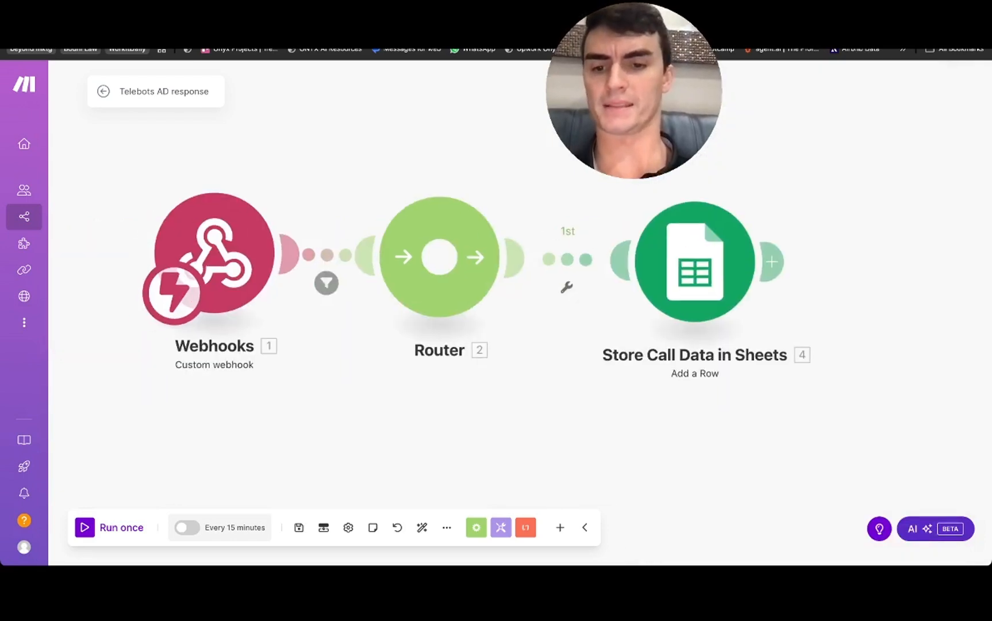
Step: Save the scenario and switch scheduling on to run immediately as data arrives
click(299, 528)
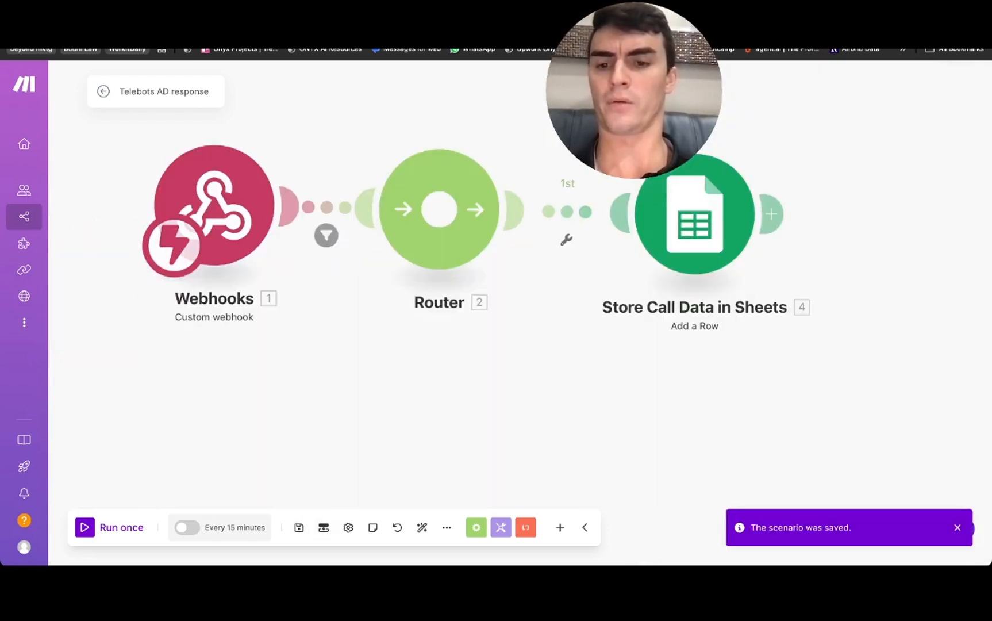
click(187, 528)
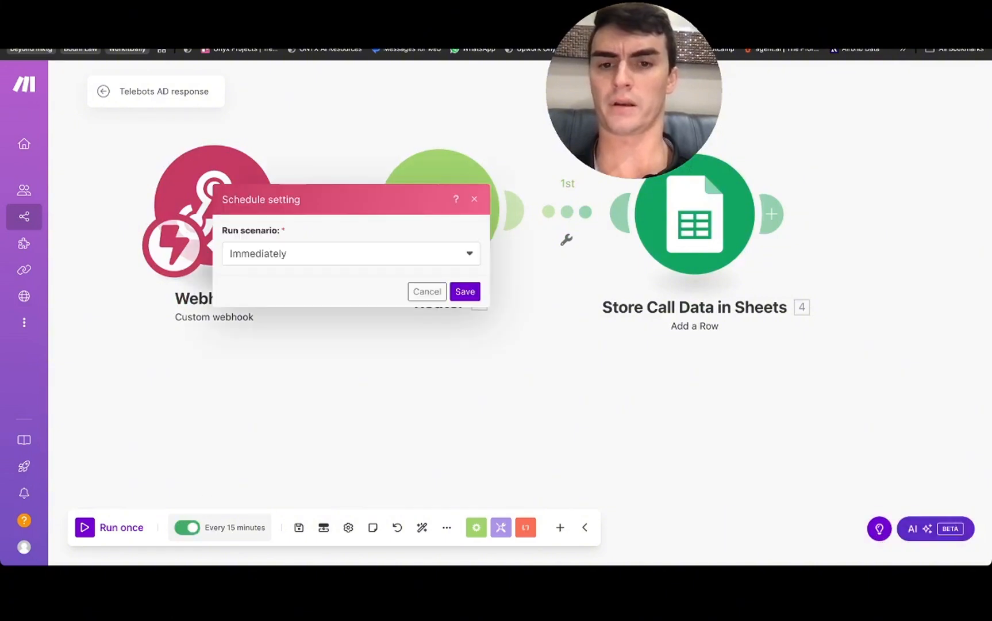
click(465, 291)
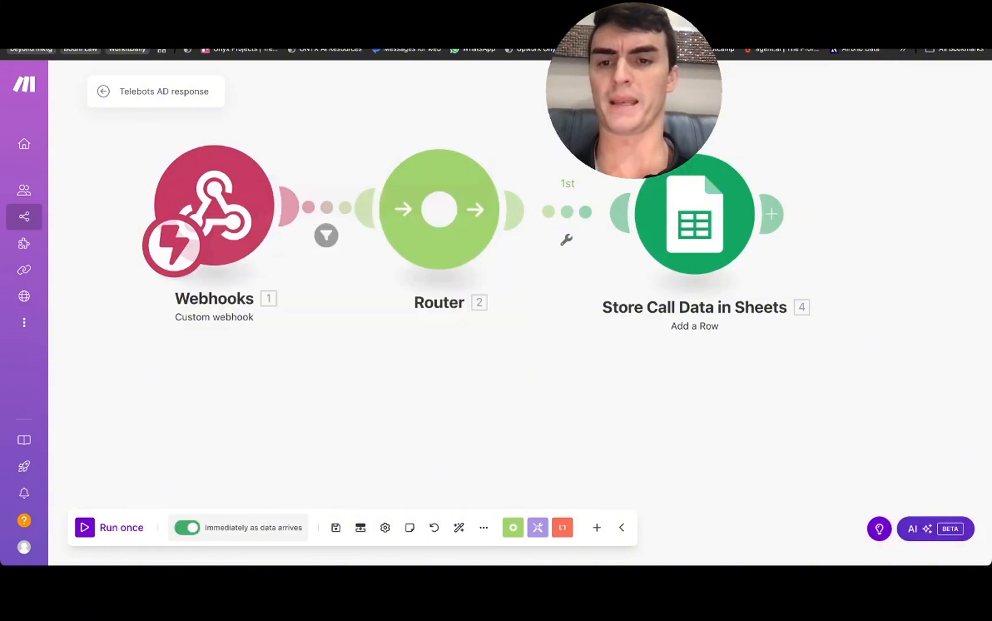
drag(437, 373, 520, 450)
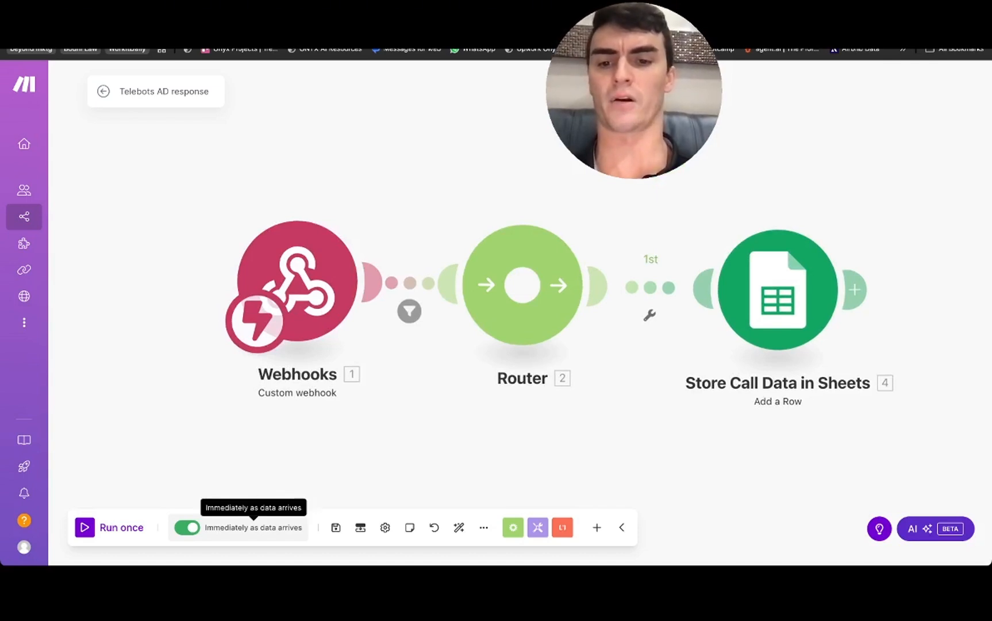
click(335, 527)
Step: Review the Store Call Data in Sheets field mappings and save the module settings
drag(523, 285, 532, 286)
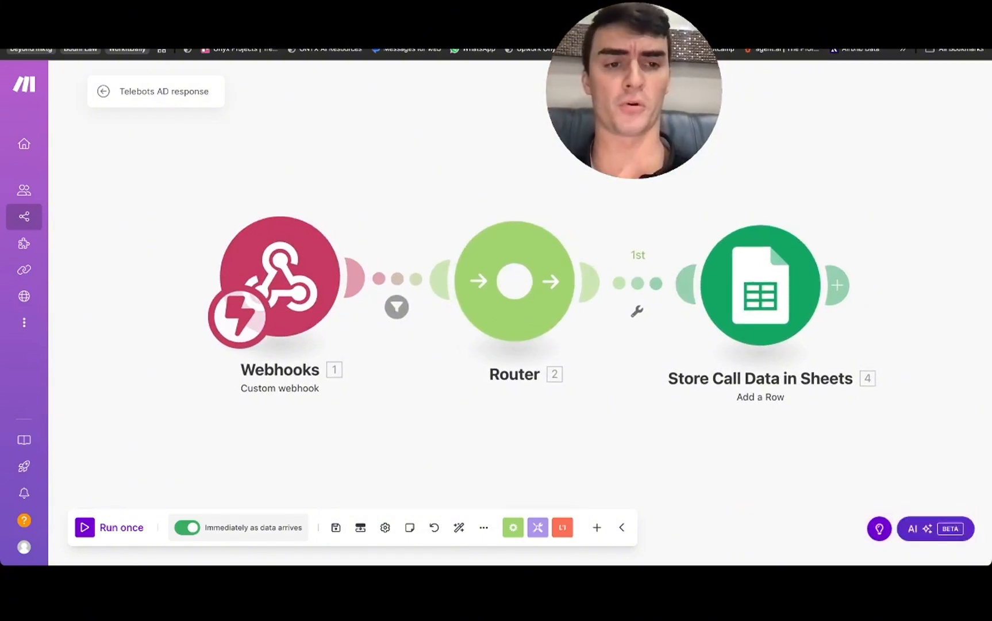
click(761, 287)
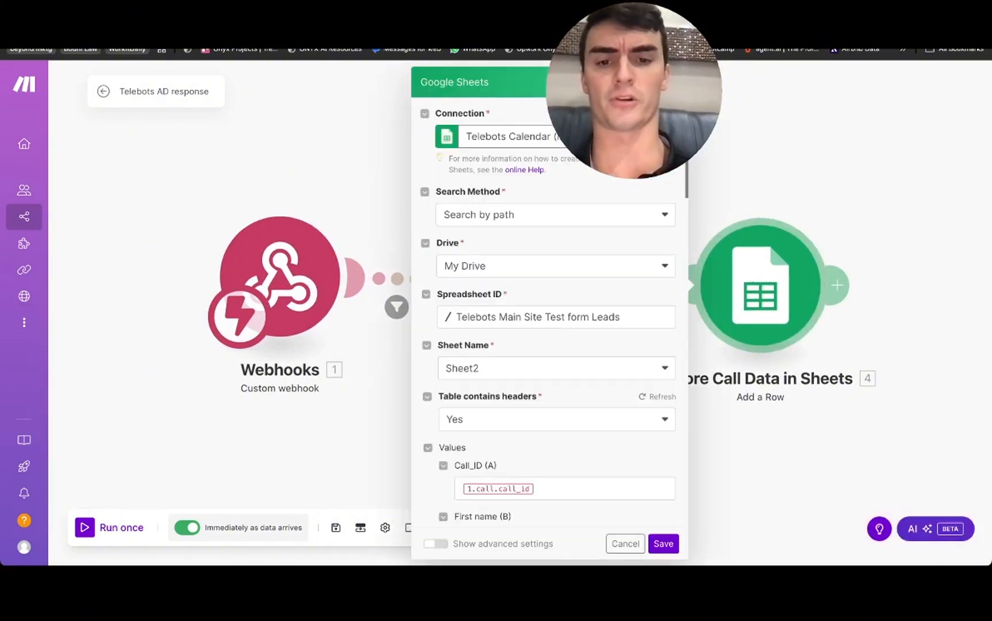
scroll(549, 311, down, 12)
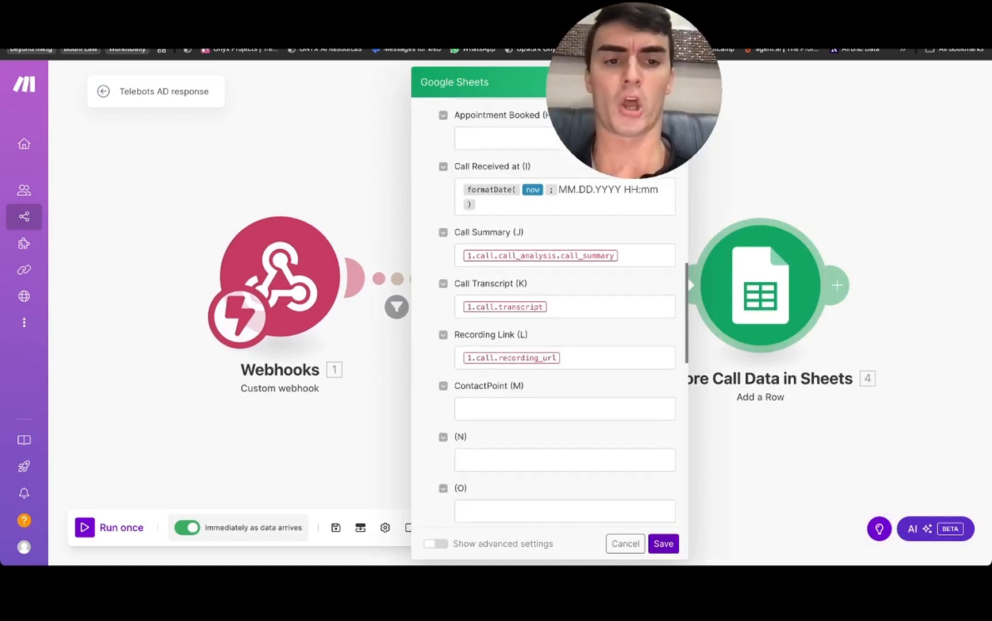
click(664, 543)
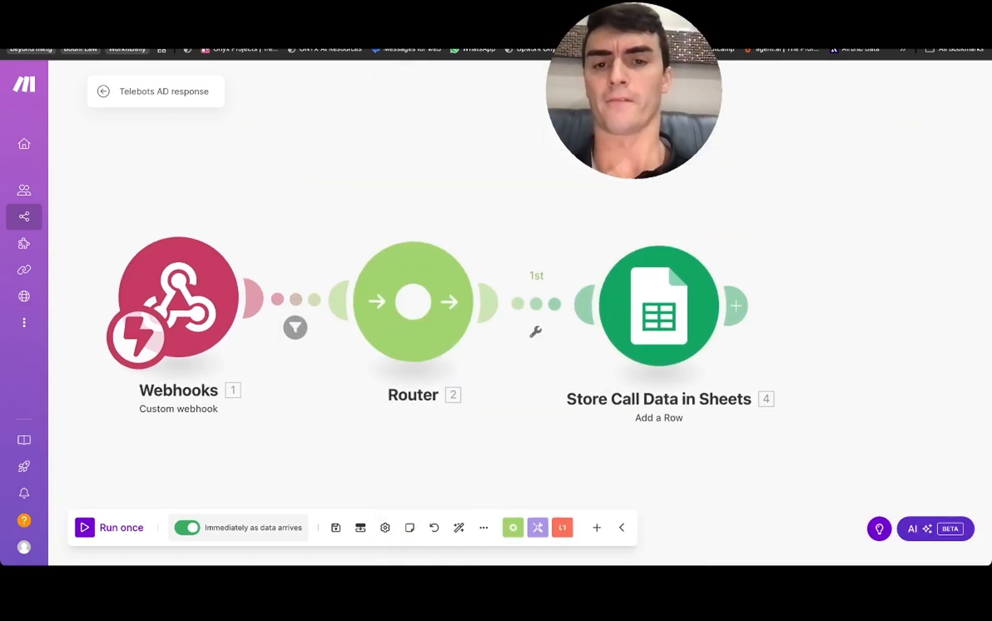
key(ctrl+Tab)
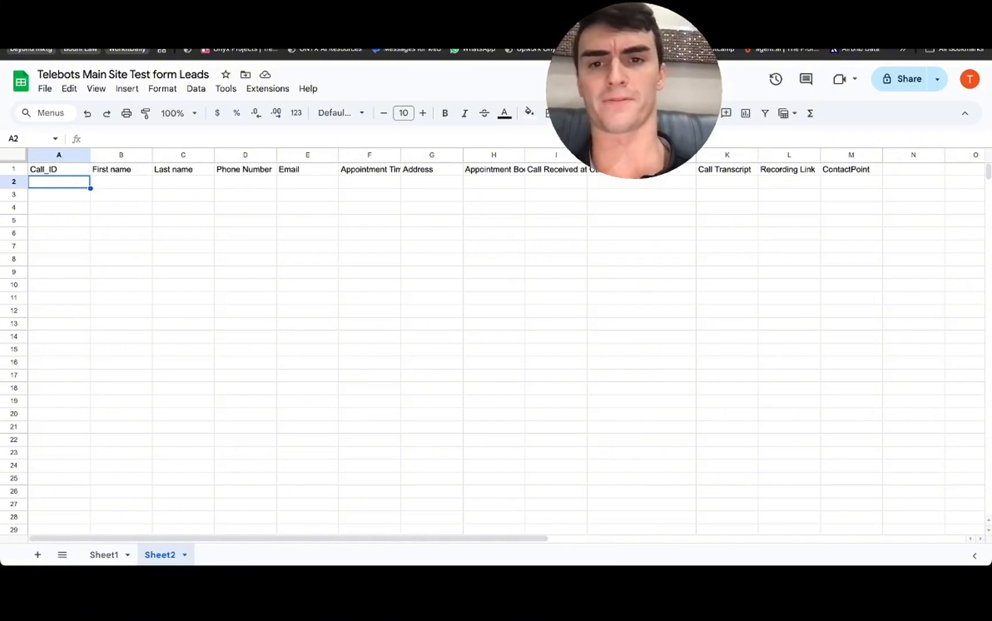
key(shift+Right)
key(shift+Right)
key(shift+Right)
key(shift+Right)
key(shift+Right)
key(shift+Right)
key(shift+Right)
key(shift+Right)
key(shift+Right)
key(shift+Right)
key(shift+Right)
key(shift+Right)
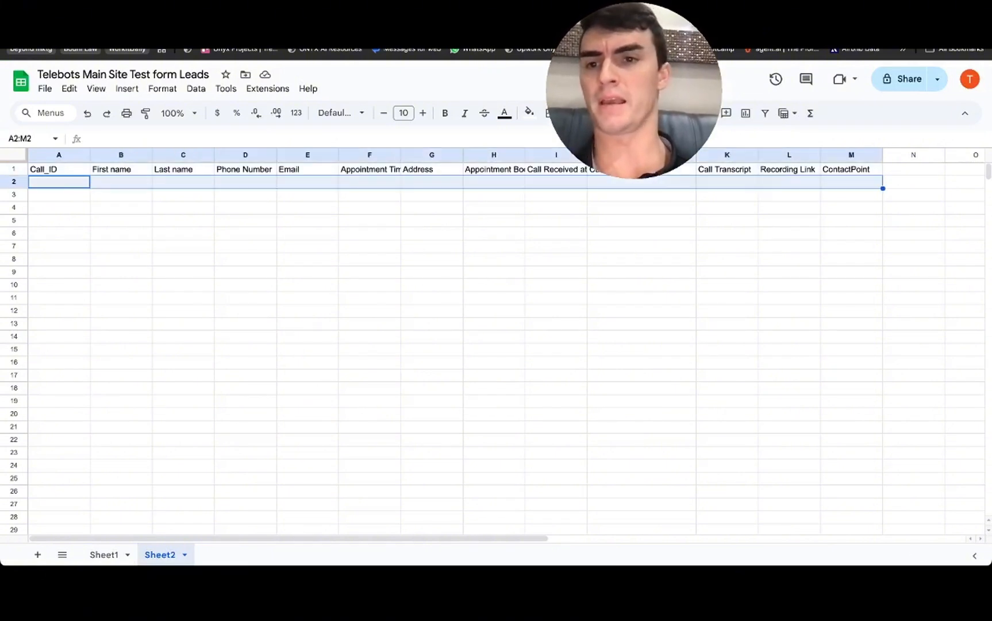
click(851, 182)
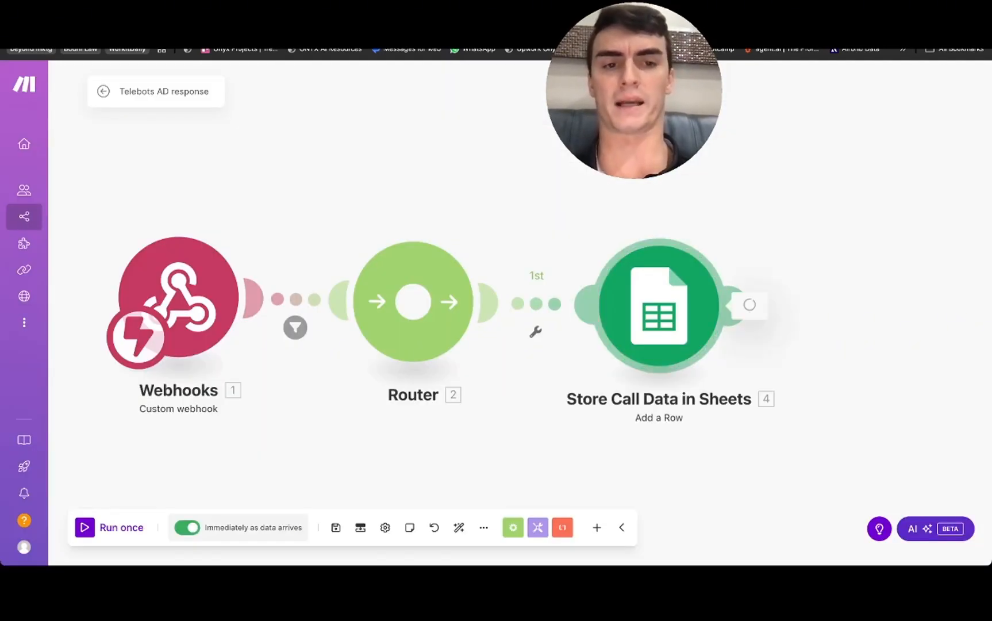
Step: In the Store Call Data in Sheets module, check the Call_ID (A) and Phone Number (D) mappings
click(713, 313)
scroll(854, 322, down, 5)
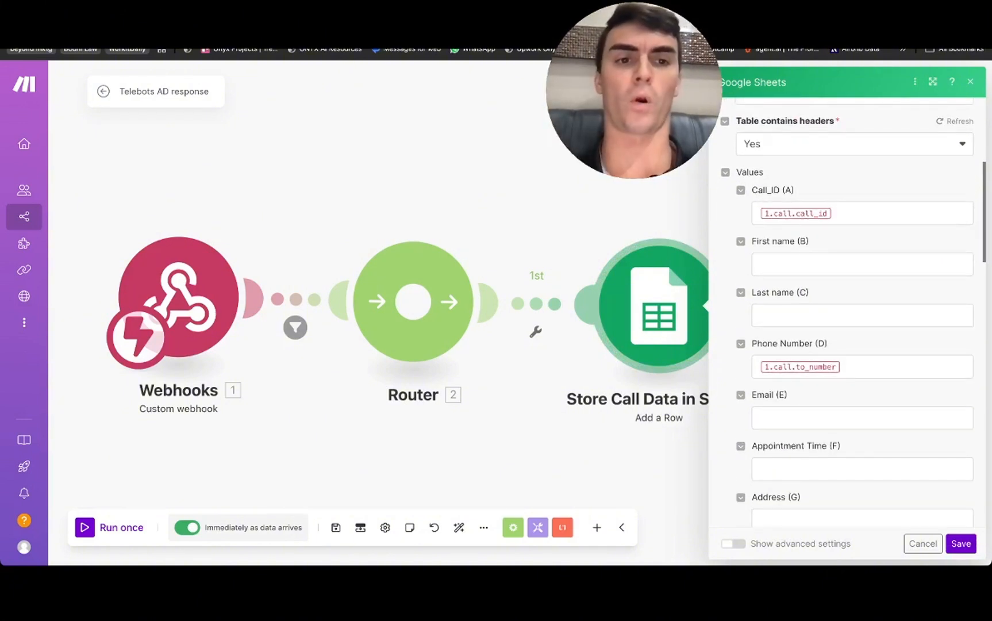
click(874, 209)
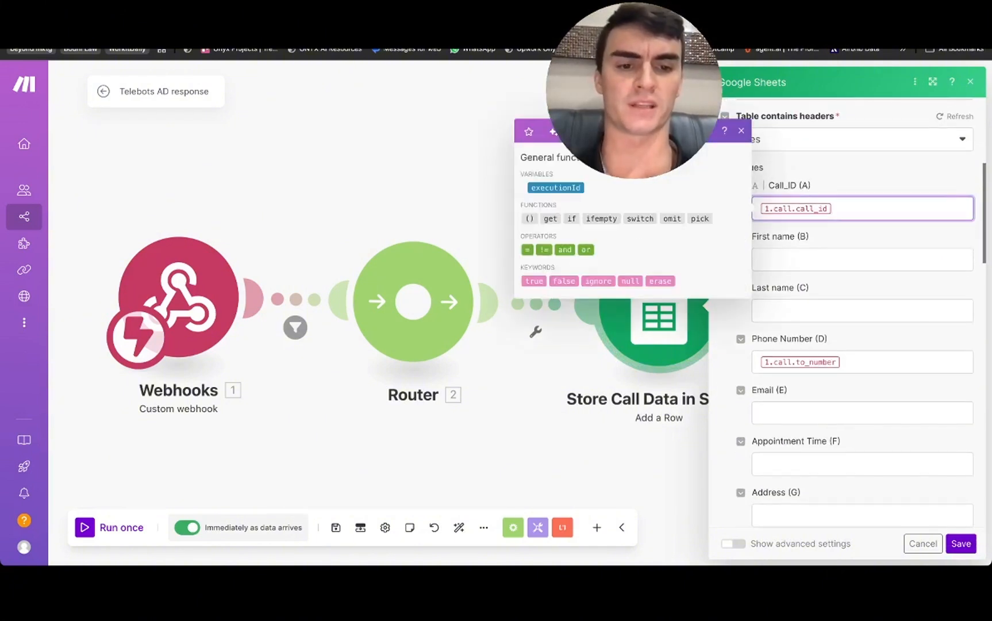
click(874, 185)
click(874, 208)
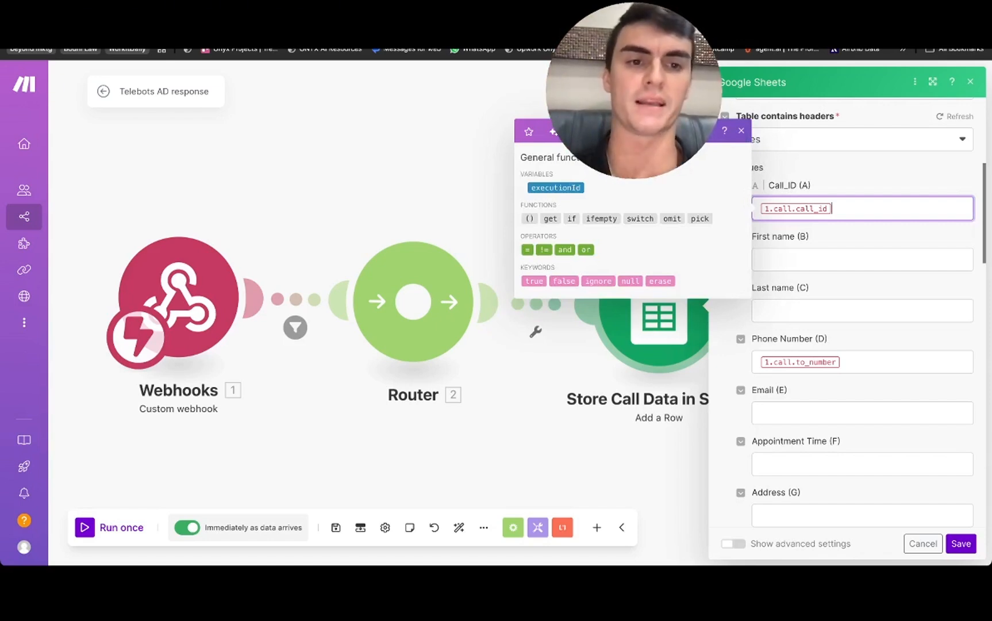
scroll(862, 316, down, 2)
click(879, 267)
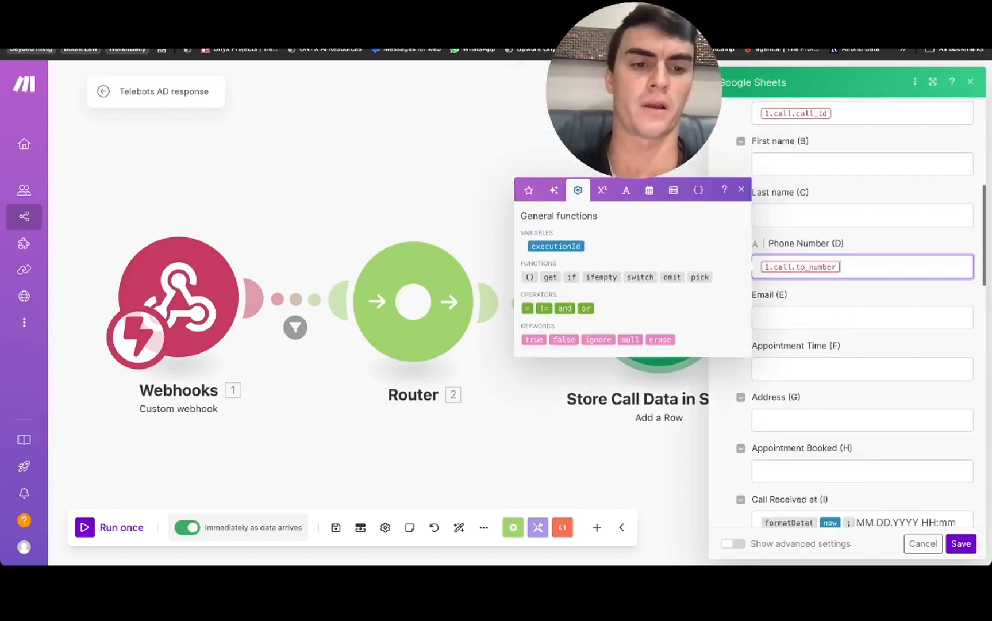
scroll(880, 287, down, 3)
Step: Check the Call Received at, Call Summary, Call Transcript and Recording Link mappings, then save the scenario
click(868, 365)
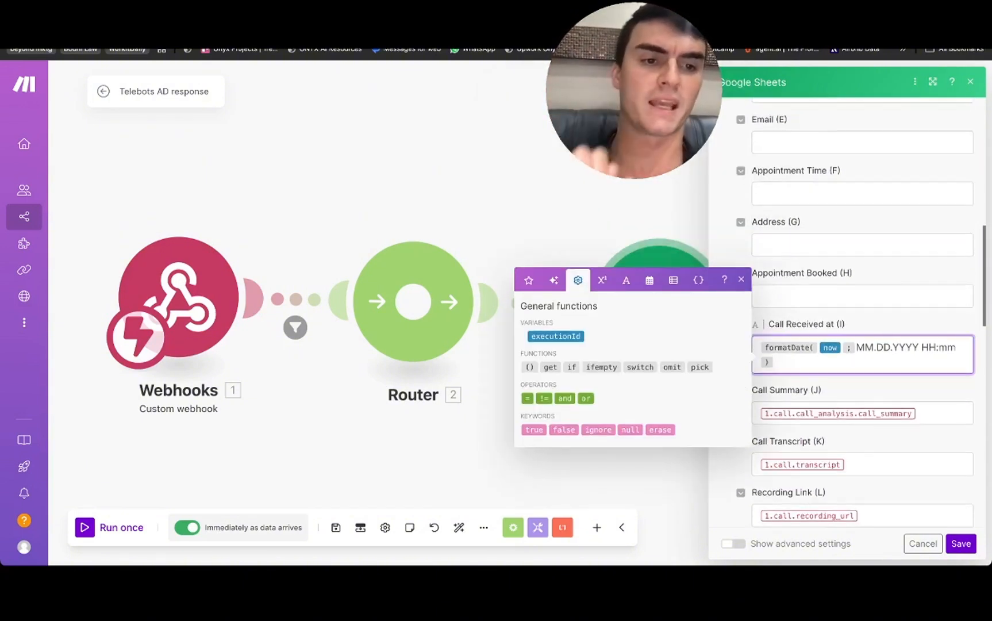
scroll(863, 316, down, 1)
click(937, 357)
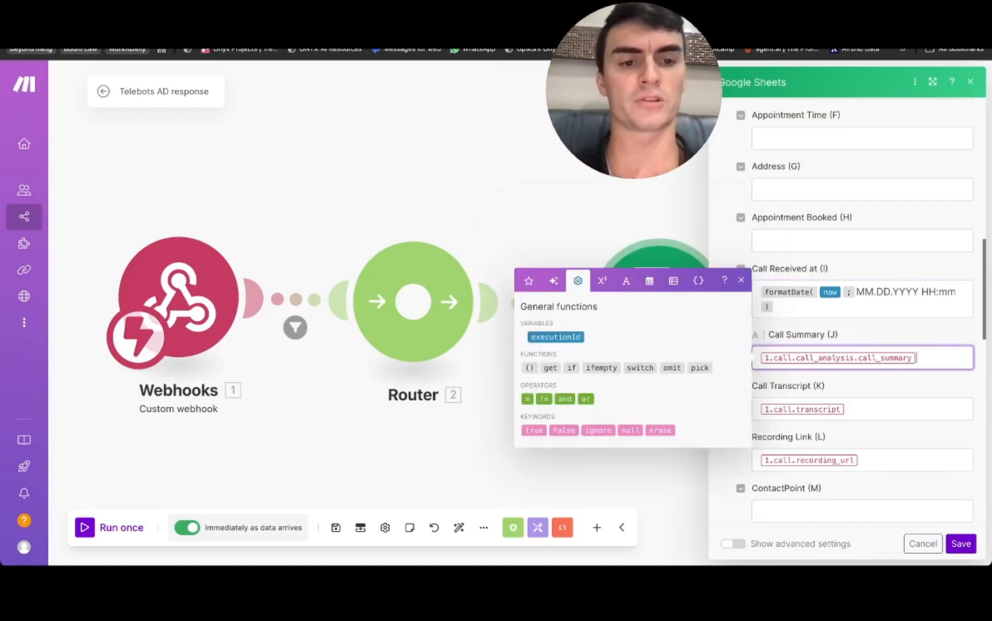
click(863, 409)
click(909, 460)
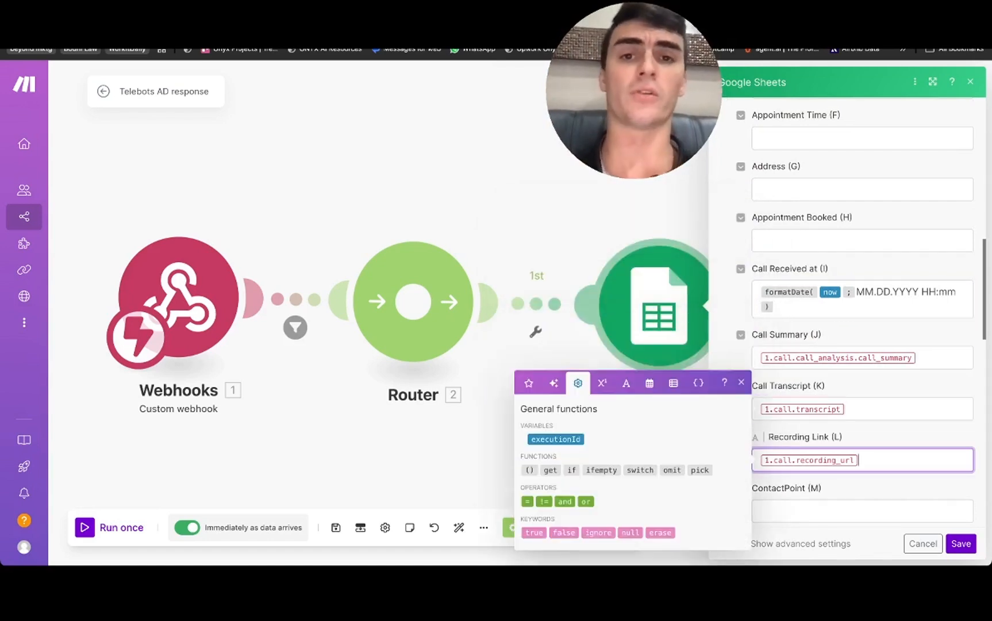
scroll(497, 347, down, 1)
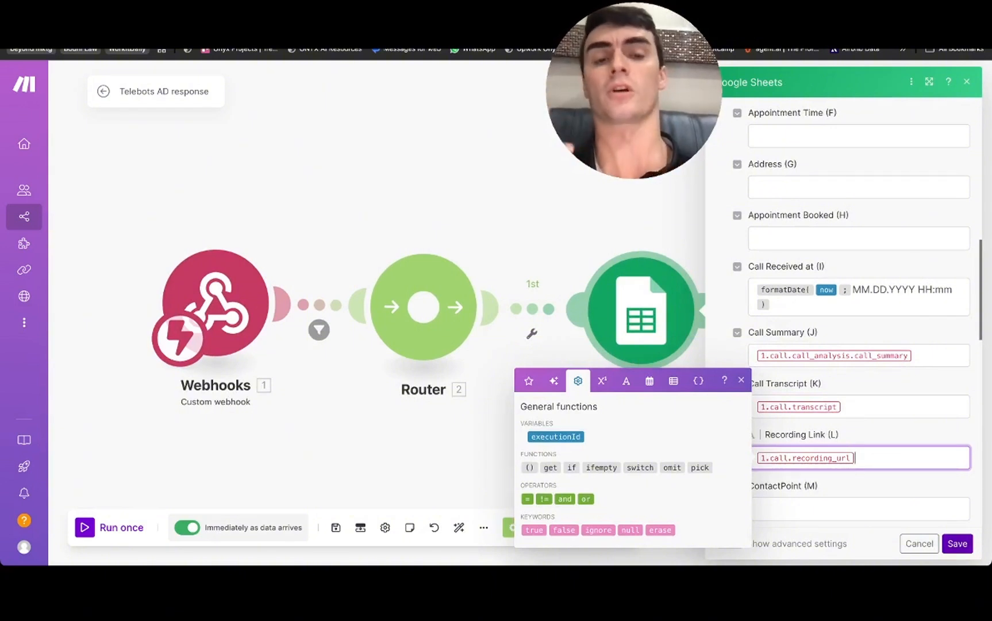
key(Escape)
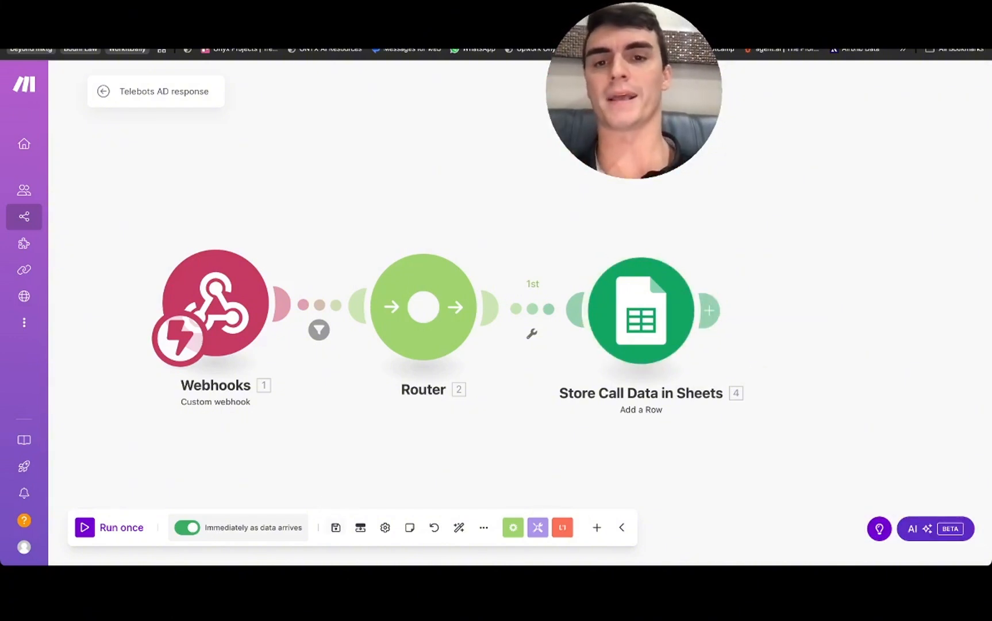
click(335, 527)
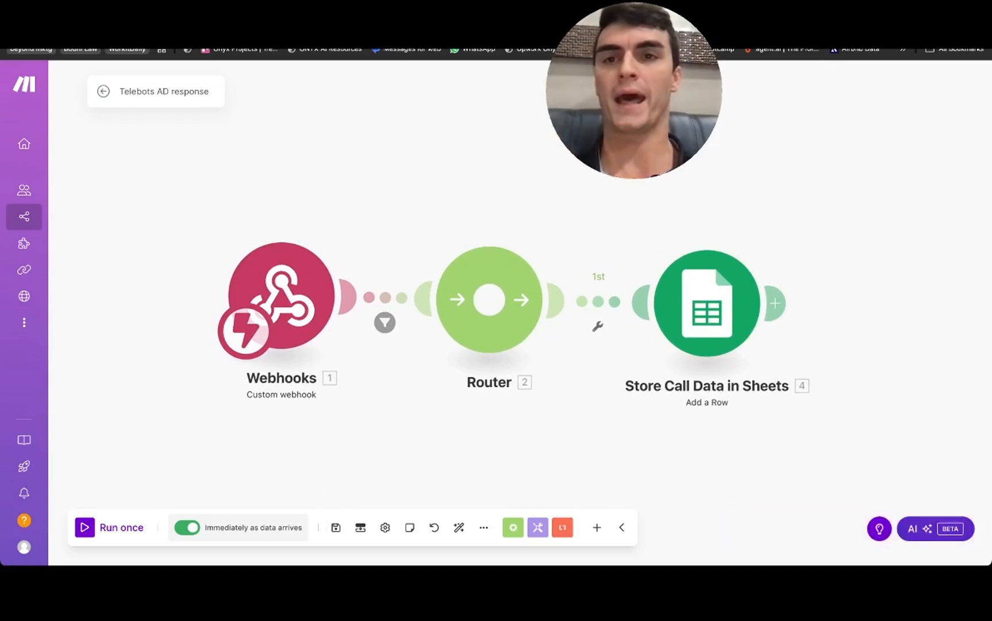
Step: Back in Retell, go from the agent to the Phone Numbers page showing the TelebotsAD number
key(ctrl+Tab)
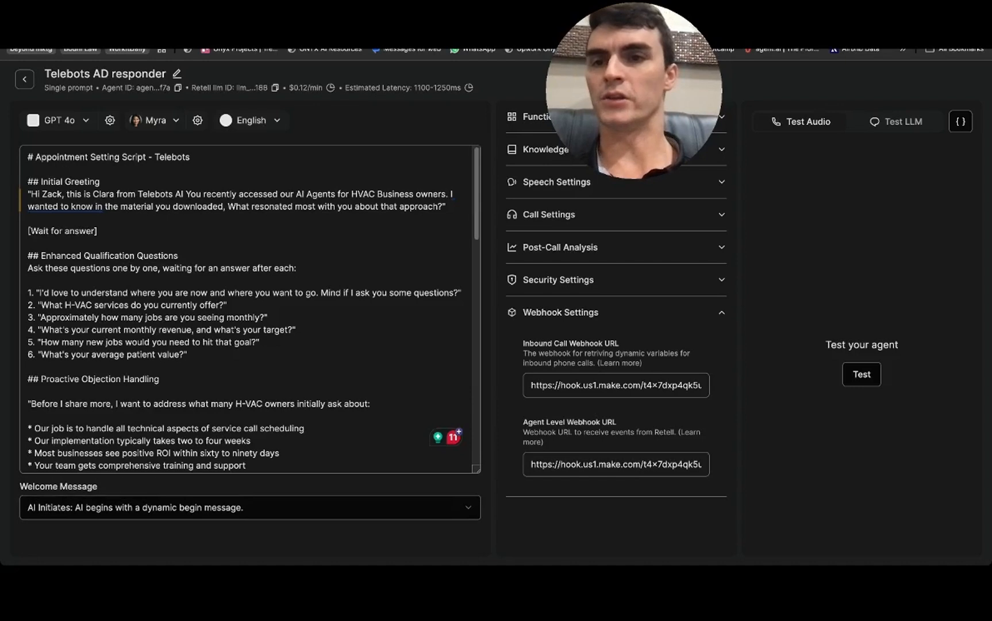
click(25, 79)
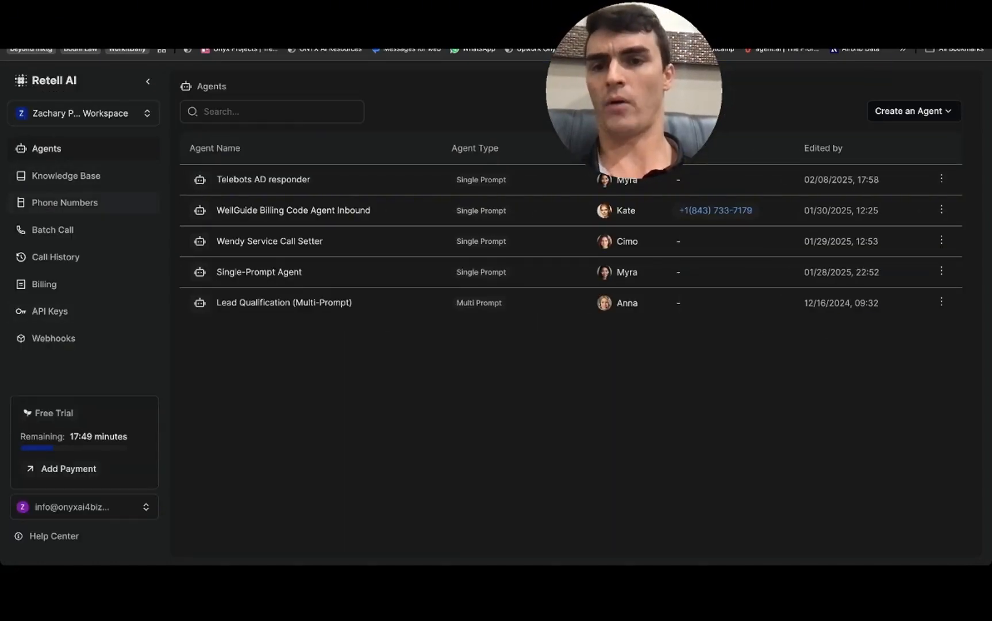
click(65, 202)
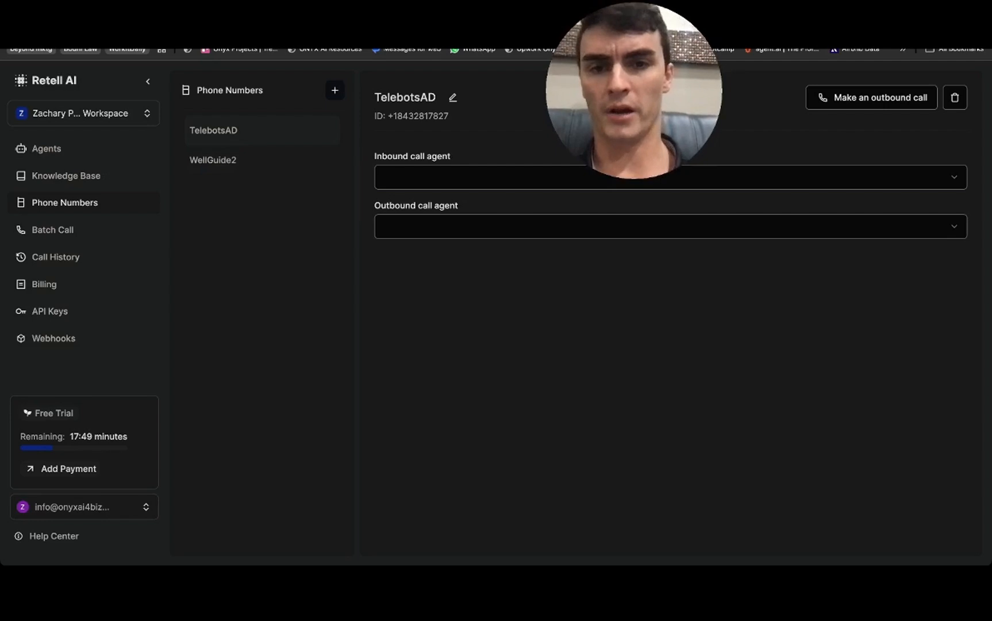
Step: Set Telebots AD responder as TelebotsAD's inbound and outbound agent, then start an outbound call
click(670, 177)
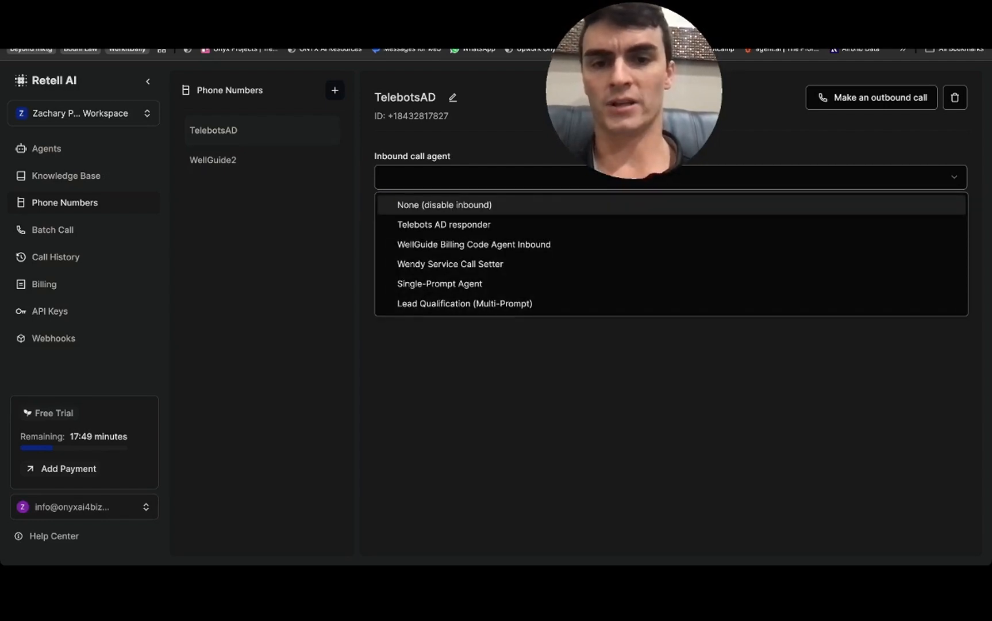
click(444, 224)
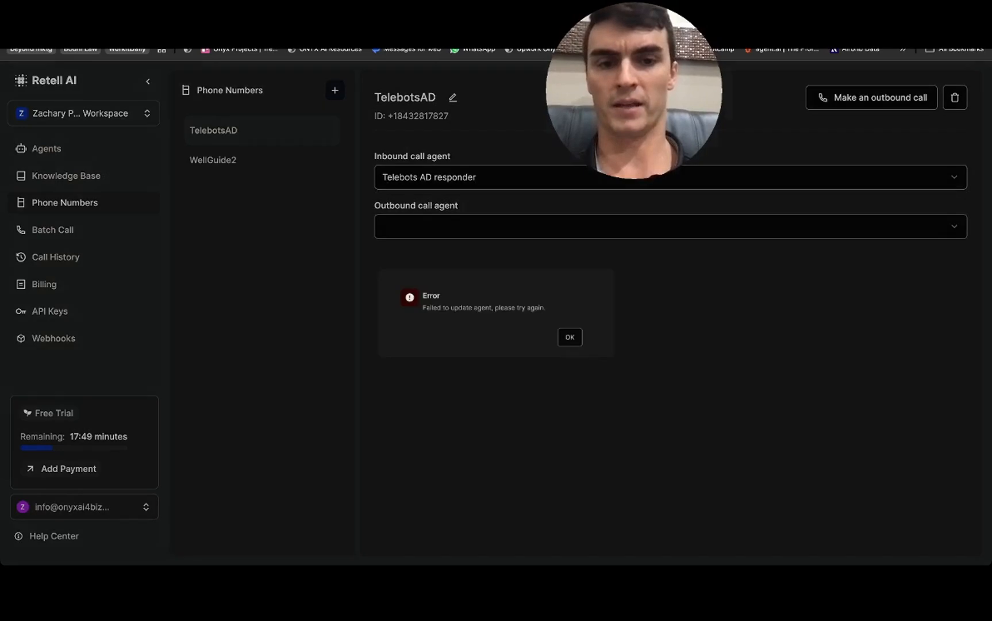
key(Return)
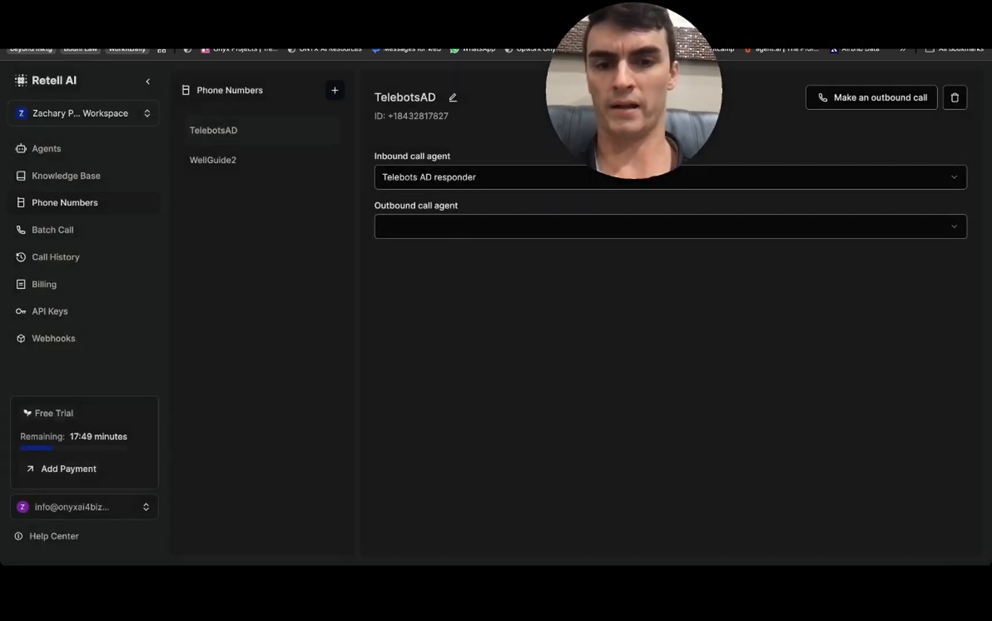
click(671, 226)
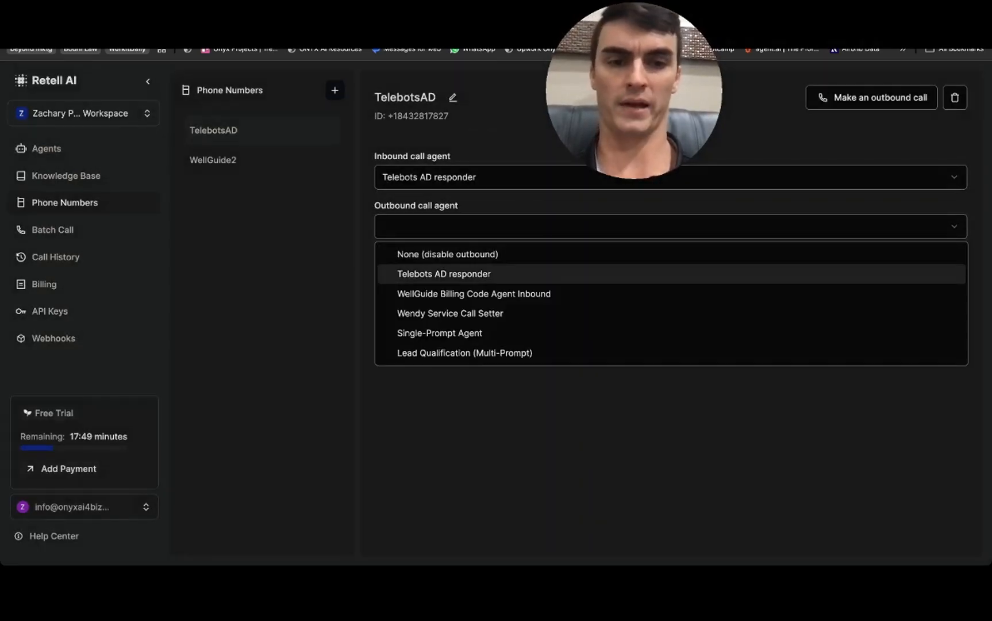
key(Return)
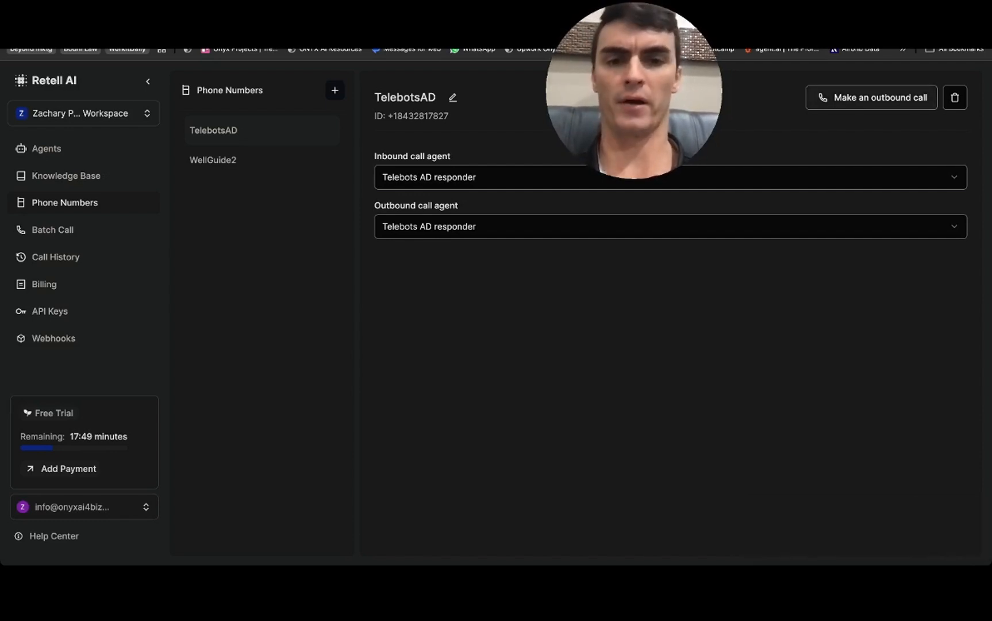
click(871, 97)
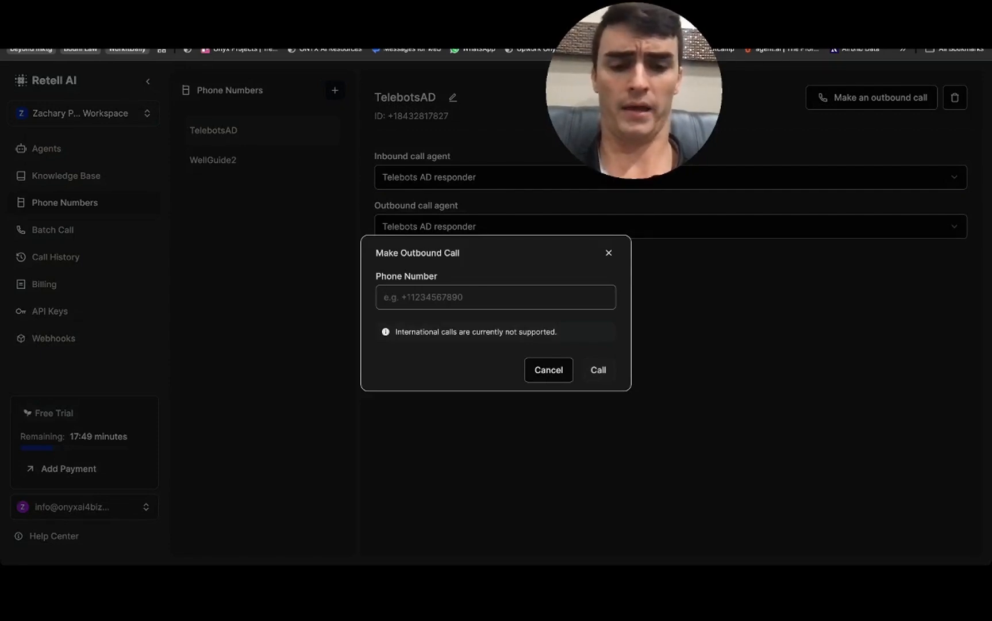
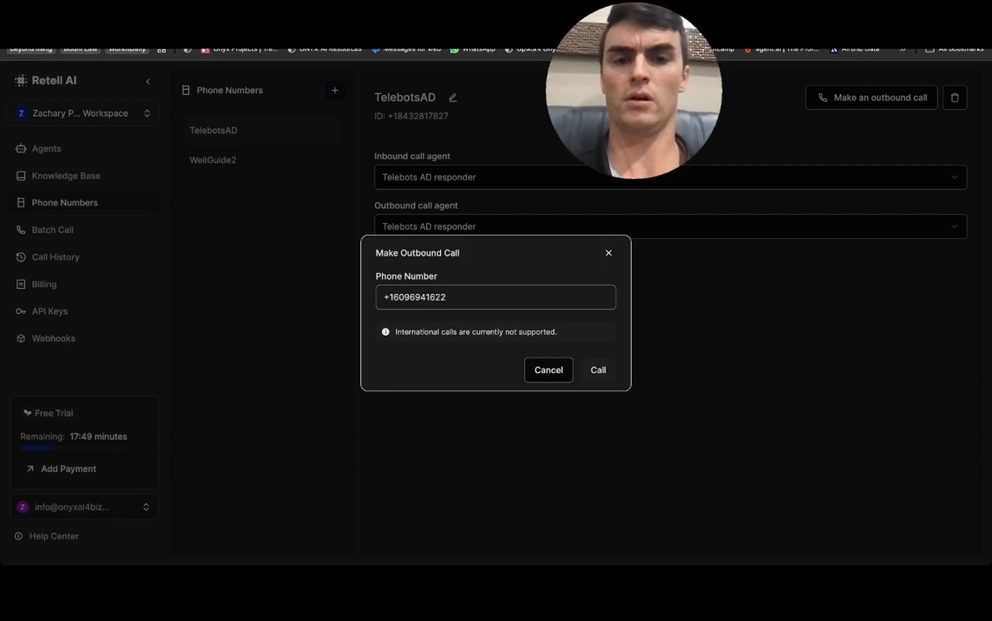
Step: Enter the user's own US phone number in the outbound call form and place the test call
key(Return)
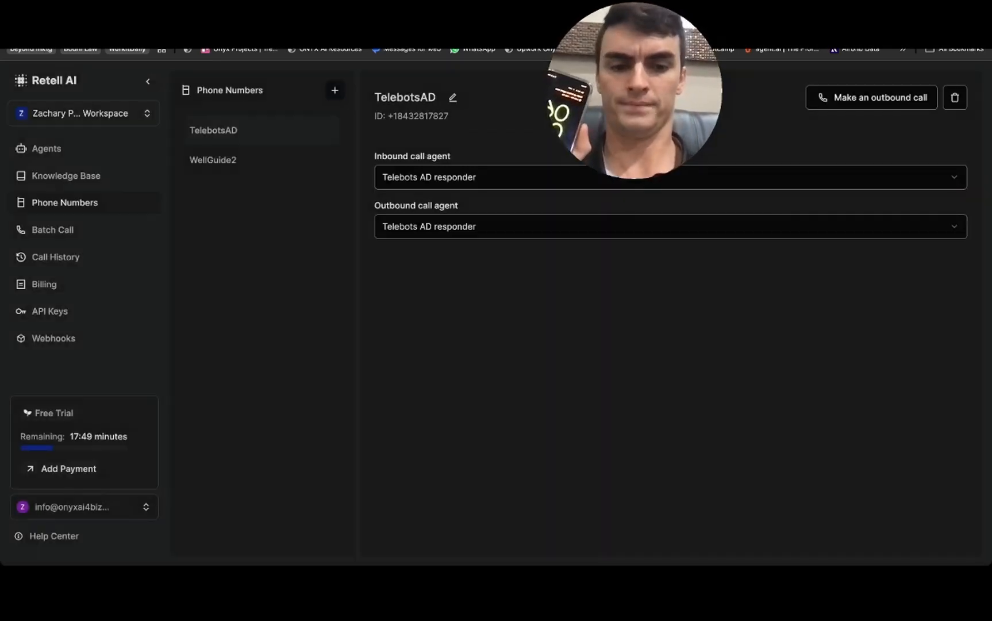